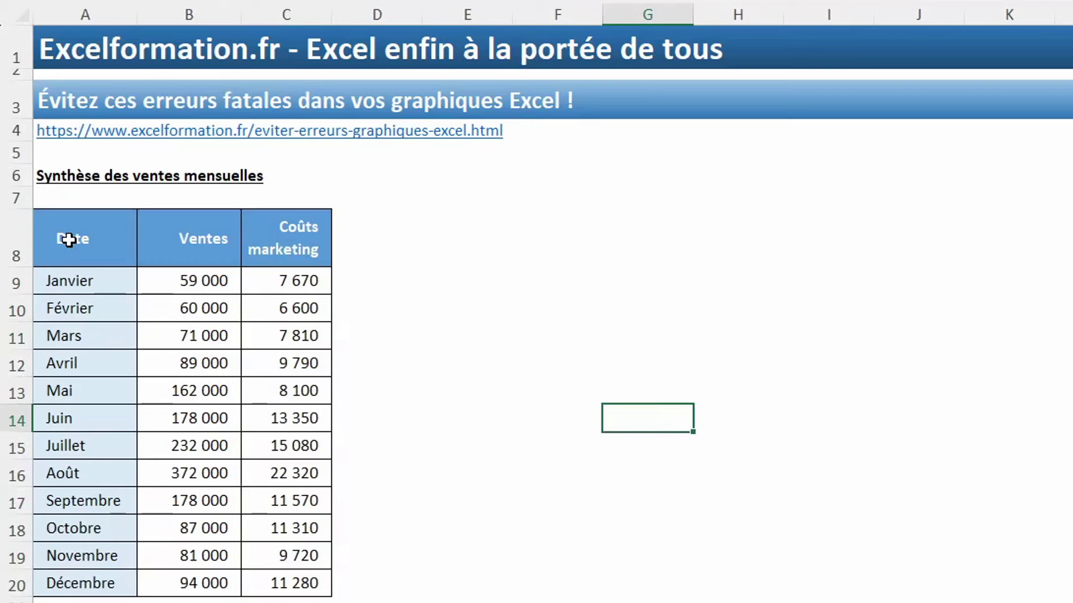
# - Select the whole Date, Ventes and Coûts marketing table (A8:C20) with Ctrl+A, ready for charting
pyautogui.moveTo(68, 240); pyautogui.dragTo(302, 575)
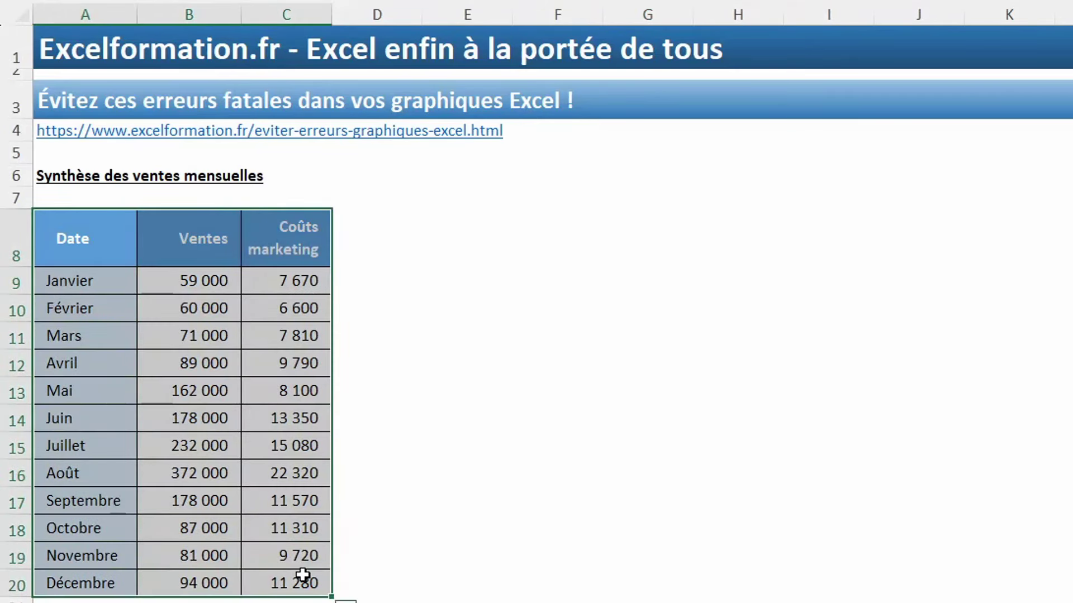
pyautogui.click(204, 416)
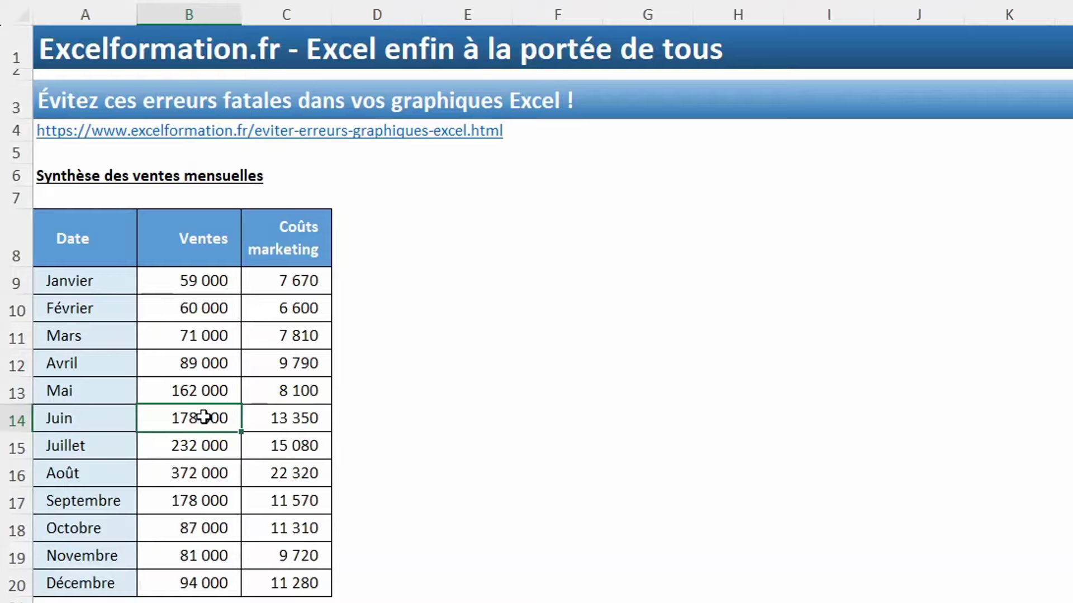
pyautogui.hotkey('ctrl', 'a')
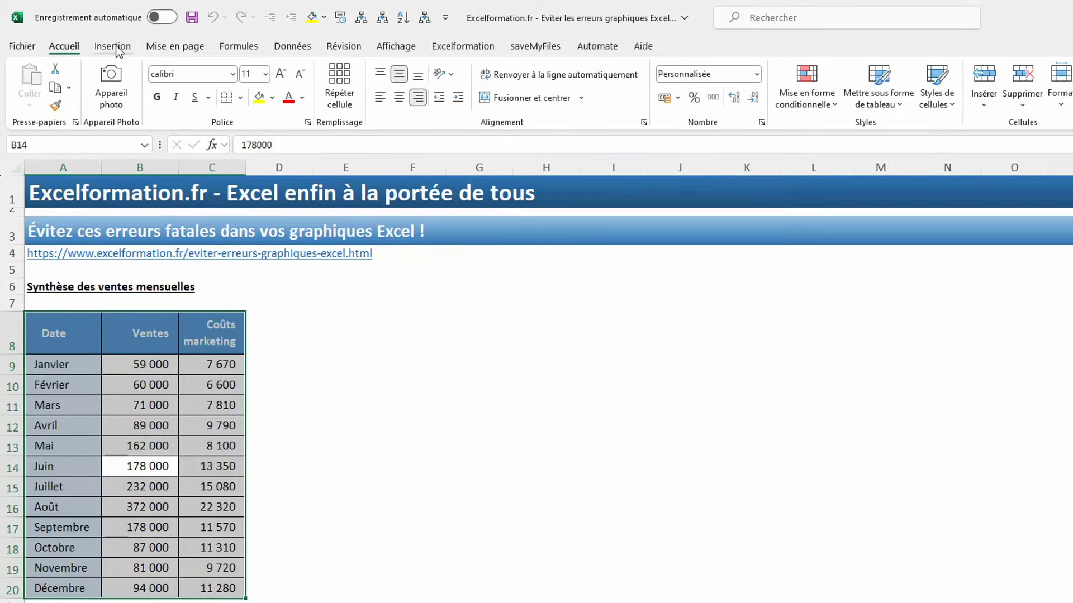
pyautogui.click(115, 47)
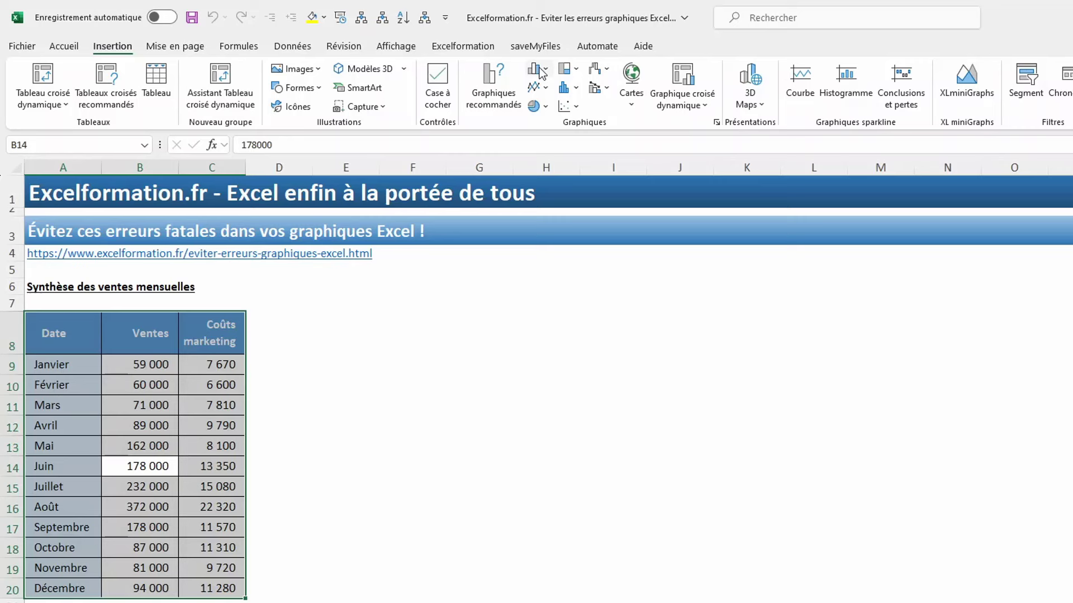
# - Insert a 2D clustered column chart of monthly Ventes and Coûts marketing and place it beside the table
pyautogui.click(539, 70)
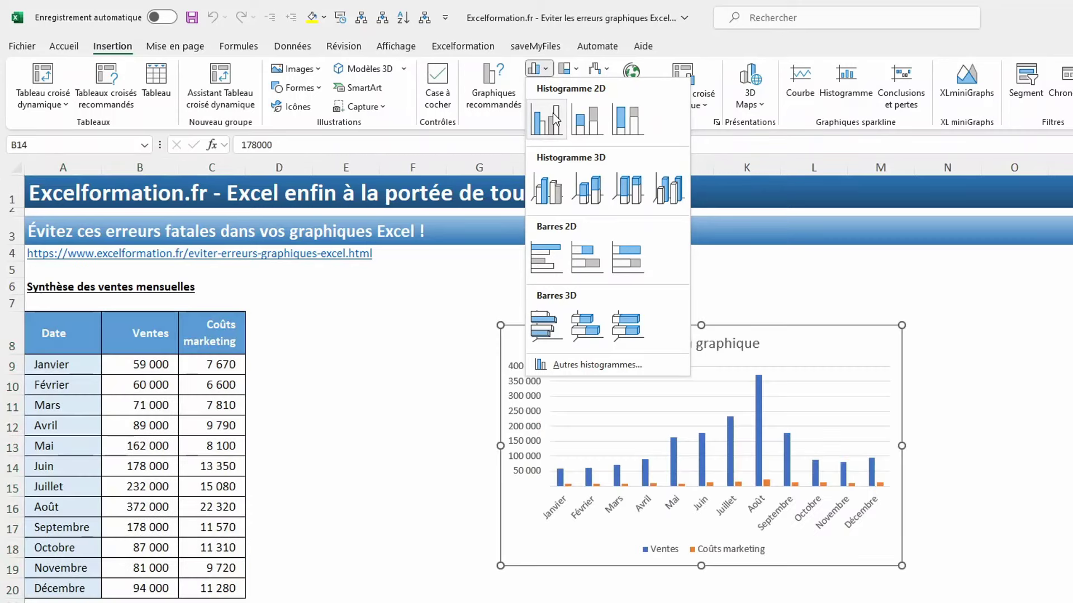
pyautogui.click(552, 113)
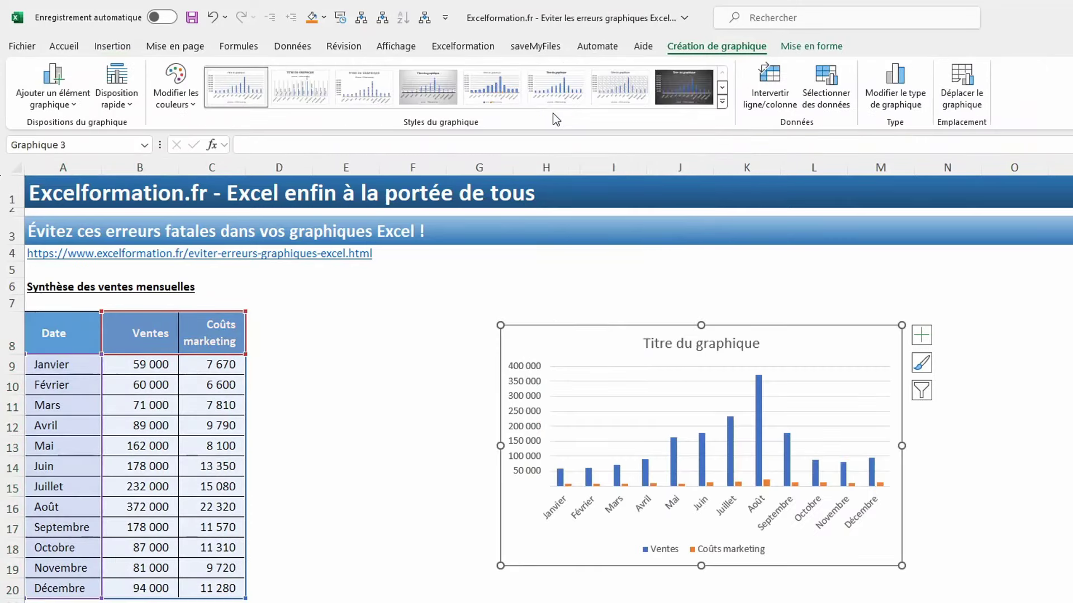
pyautogui.moveTo(581, 328); pyautogui.dragTo(383, 331)
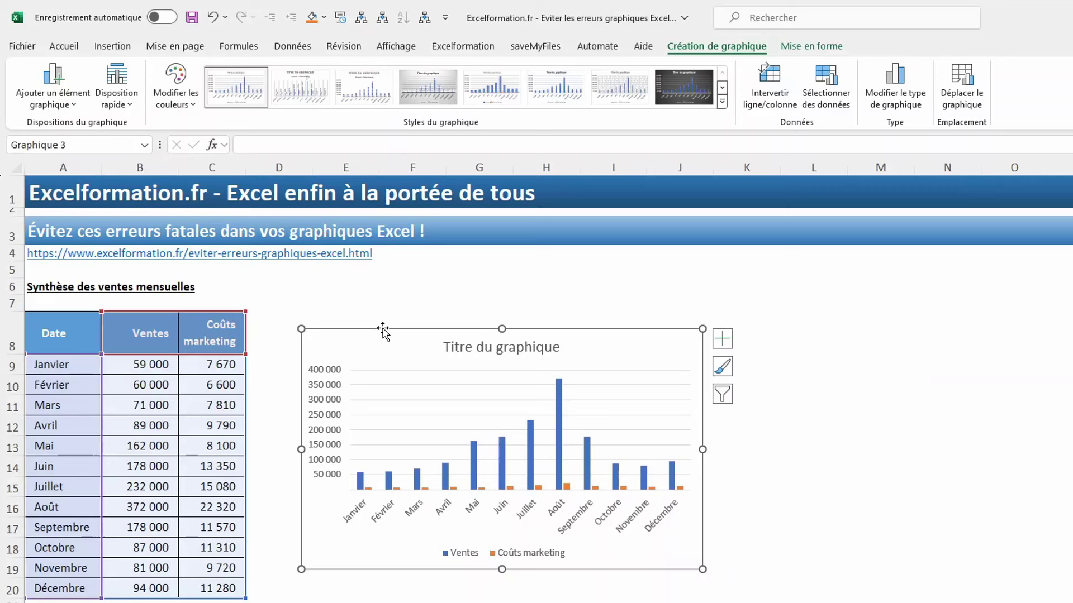
pyautogui.moveTo(66, 335)
pyautogui.mouseDown()
pyautogui.moveTo(162, 446)
pyautogui.moveTo(222, 584)
pyautogui.mouseUp()
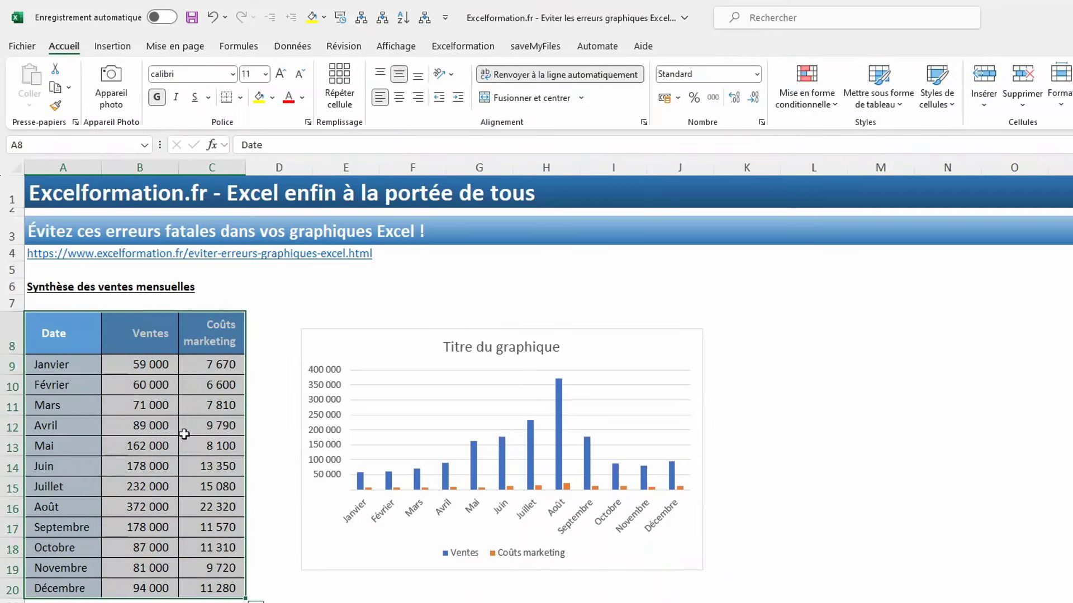
# - Insert a 2D clustered bar chart of the same data and move it right of the column chart
pyautogui.click(116, 49)
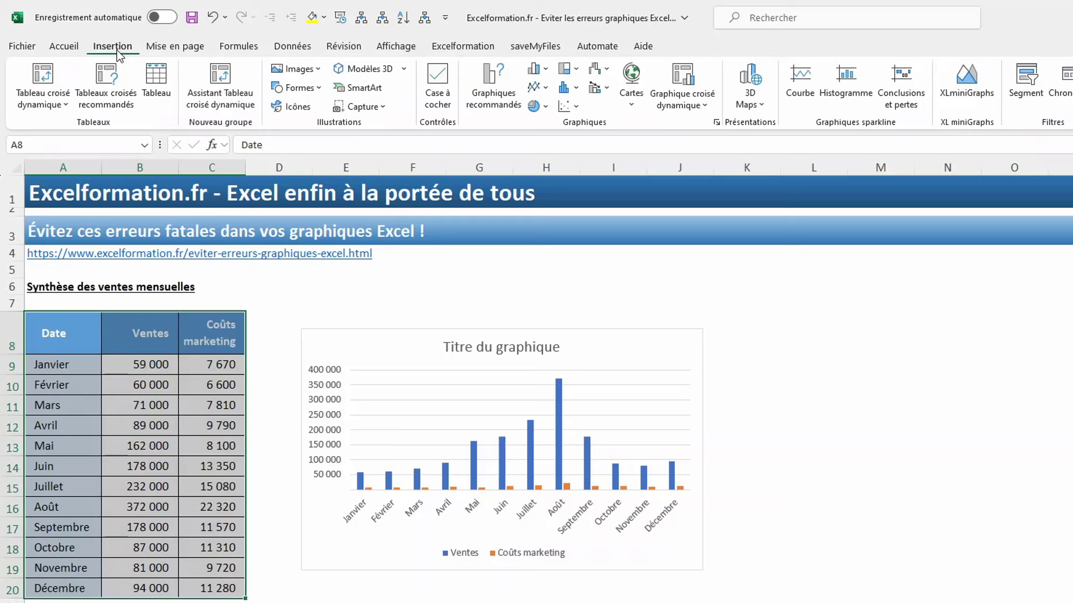
pyautogui.click(540, 71)
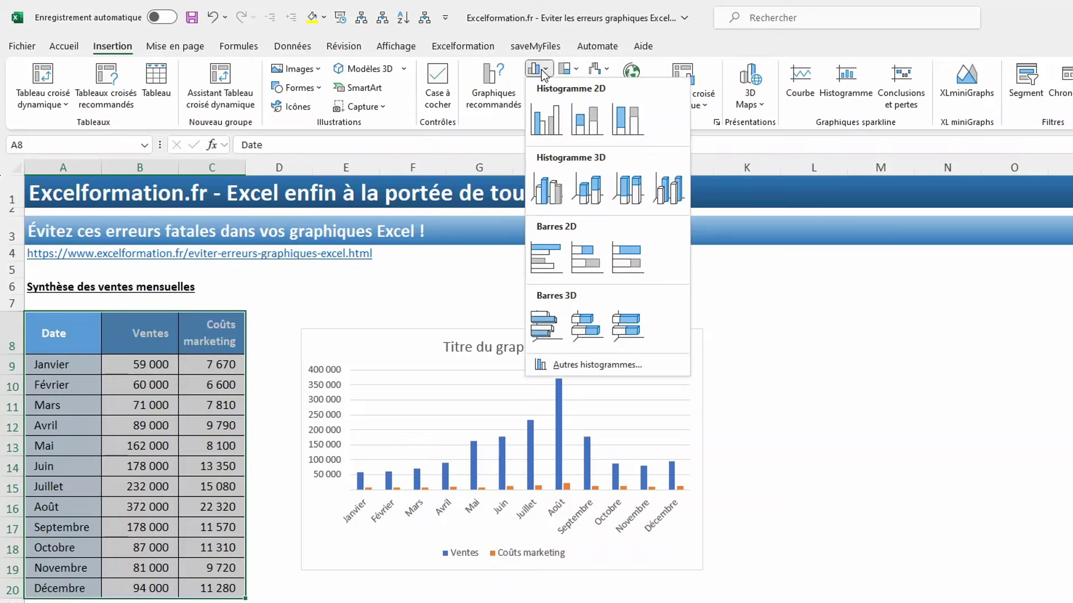
pyautogui.click(546, 258)
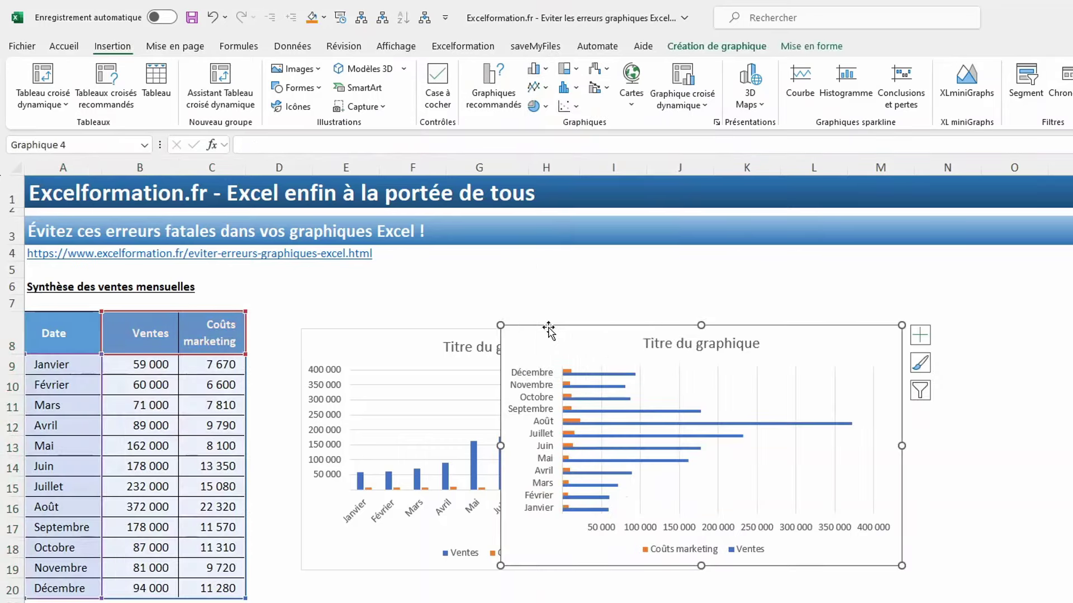
pyautogui.moveTo(549, 331); pyautogui.dragTo(724, 315)
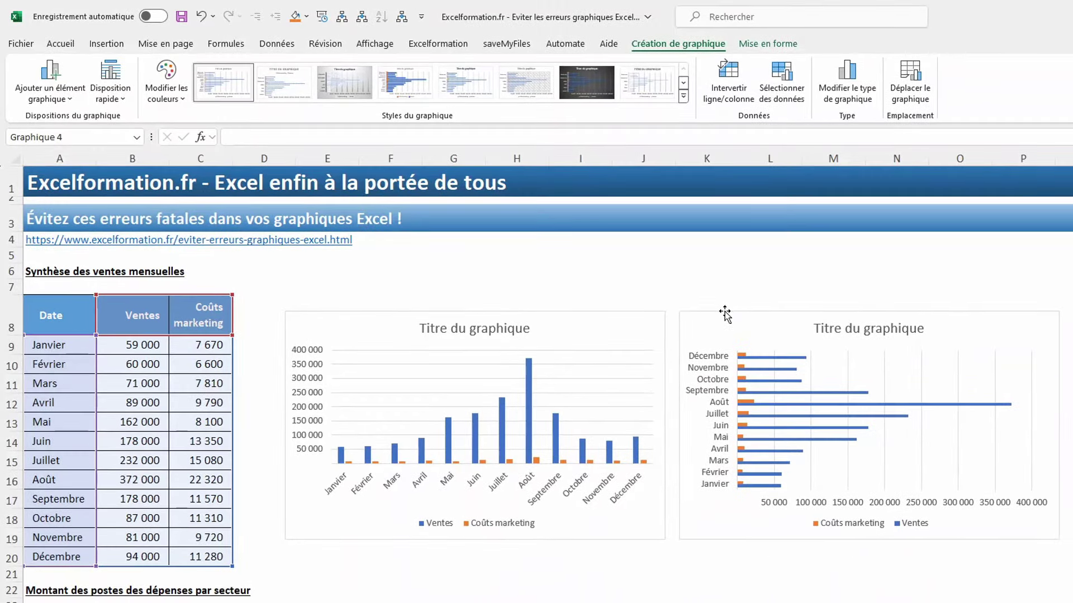
pyautogui.click(466, 289)
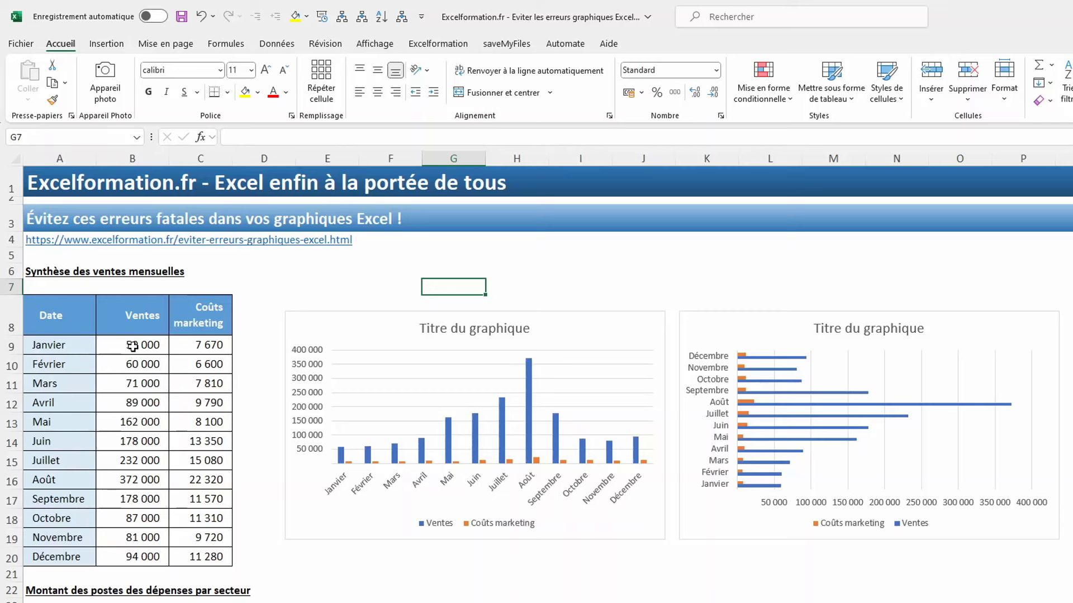
# - Convert the Ventes values B9:B20 into running totals, ending at 1 663 000 in Décembre
pyautogui.moveTo(133, 352); pyautogui.dragTo(133, 556)
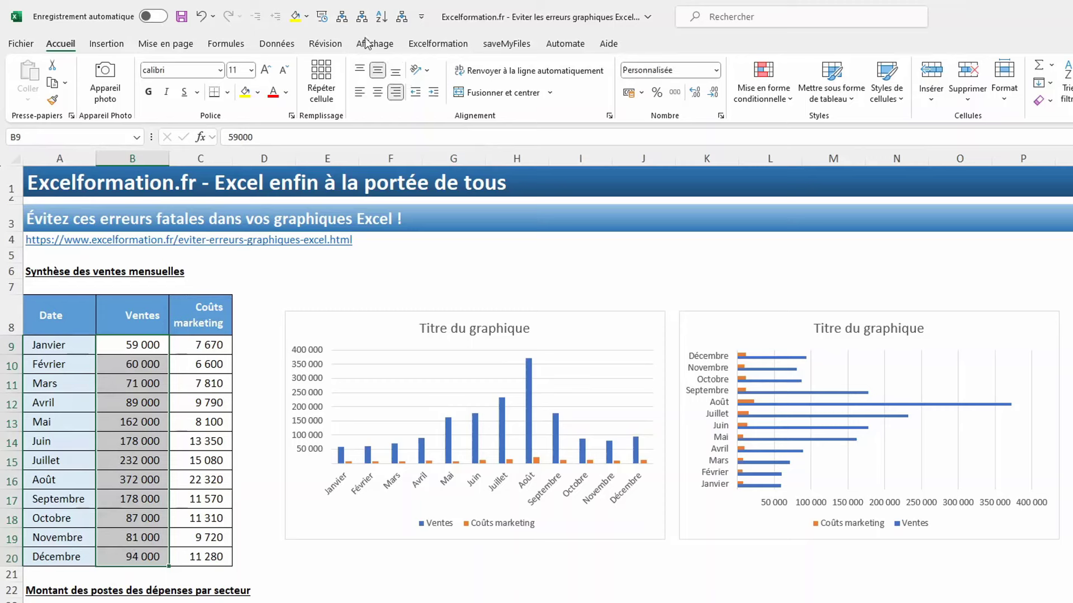
pyautogui.click(429, 45)
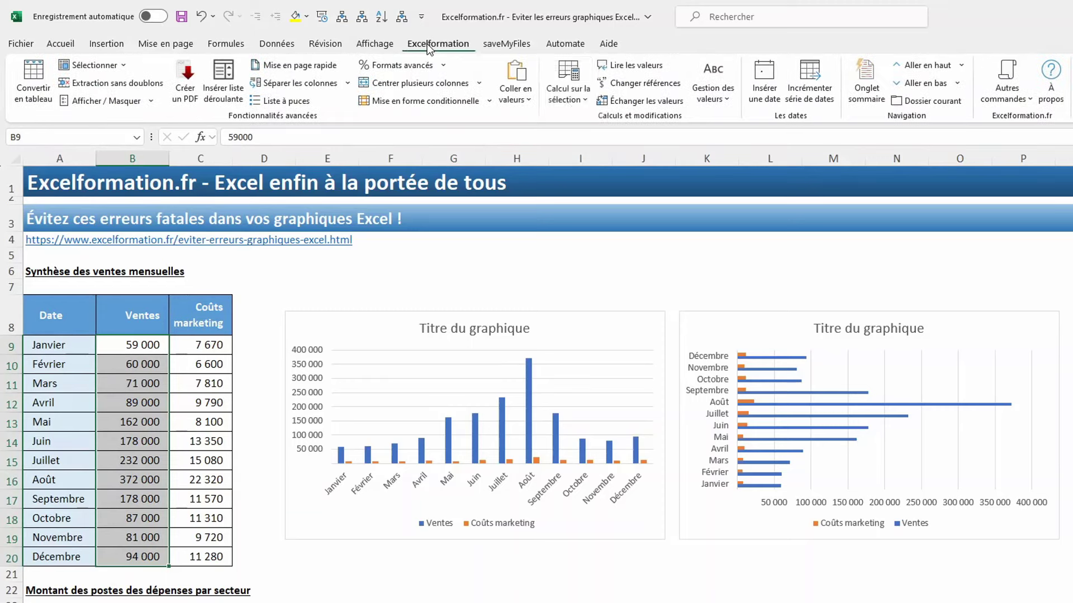
pyautogui.click(567, 84)
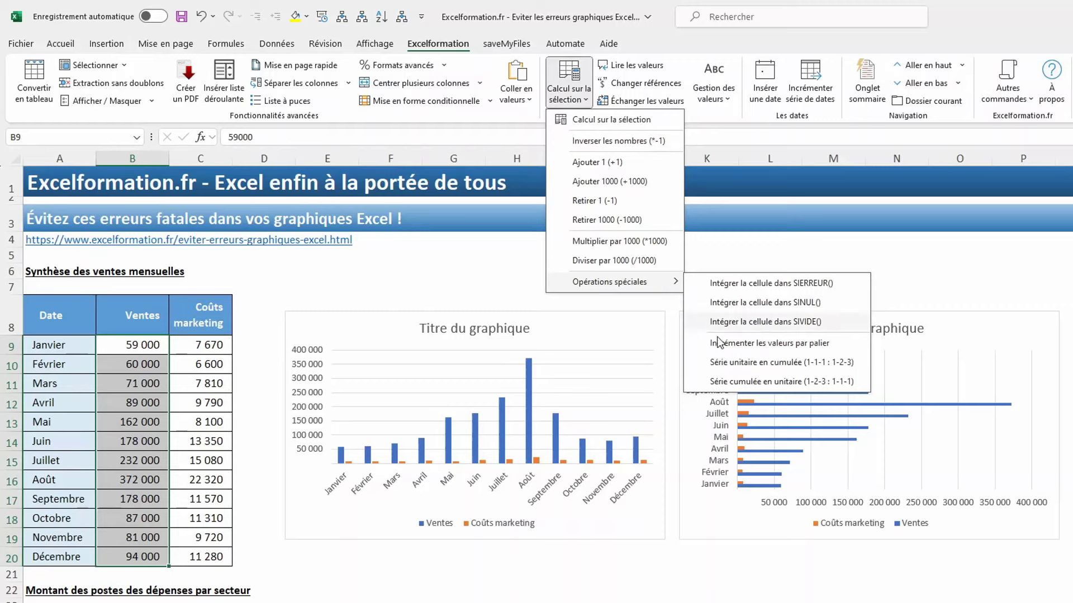
pyautogui.click(781, 362)
# - Convert the Coûts marketing values C9:C20 into running totals, ending at 134 600 in Décembre
pyautogui.moveTo(200, 345); pyautogui.dragTo(222, 559)
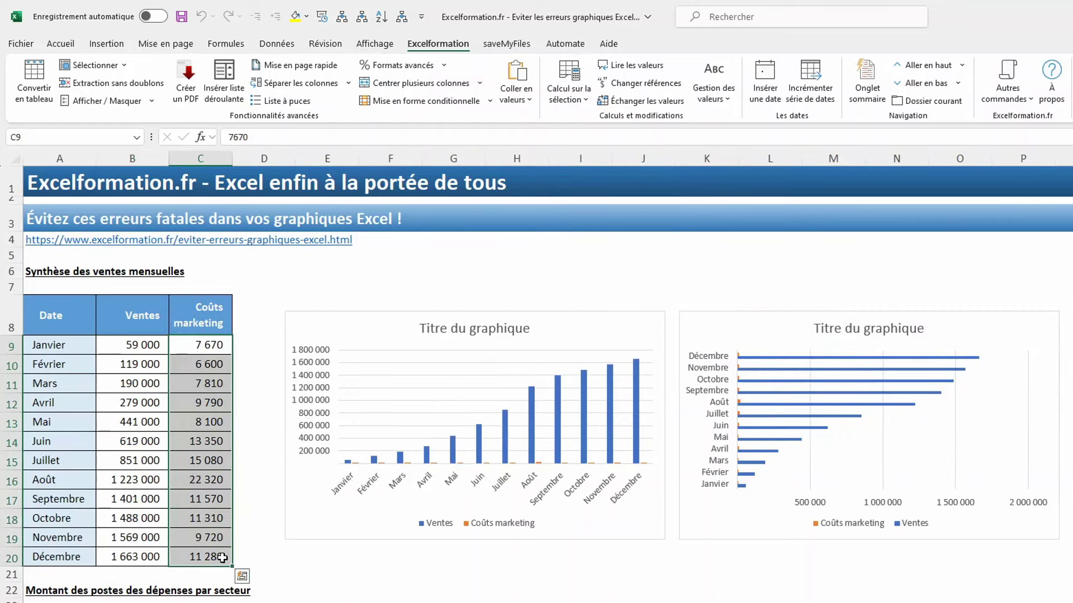
pyautogui.click(568, 84)
pyautogui.moveTo(612, 281)
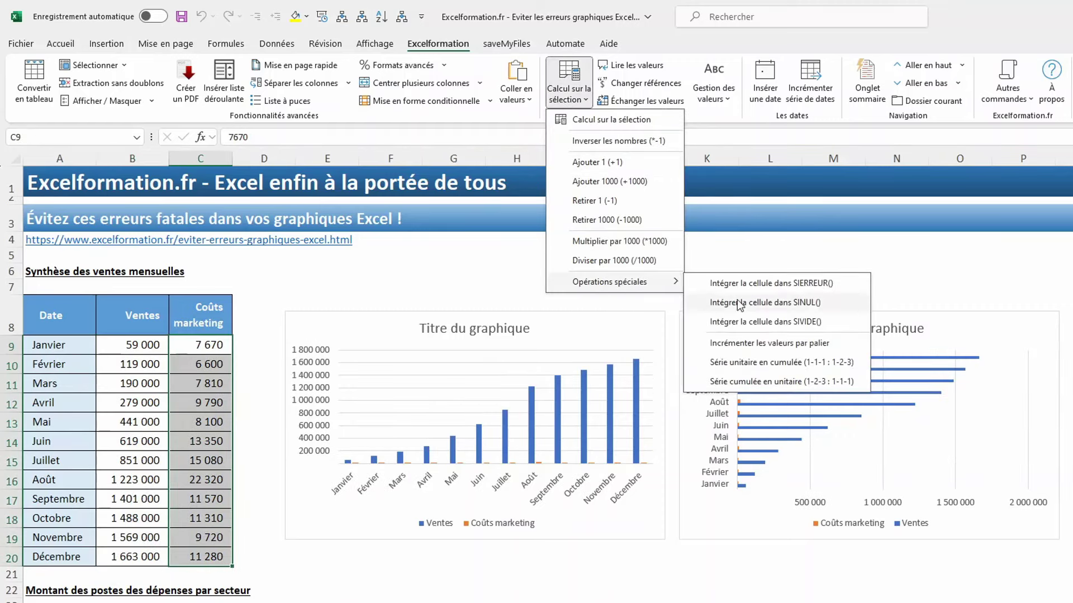
pyautogui.click(780, 362)
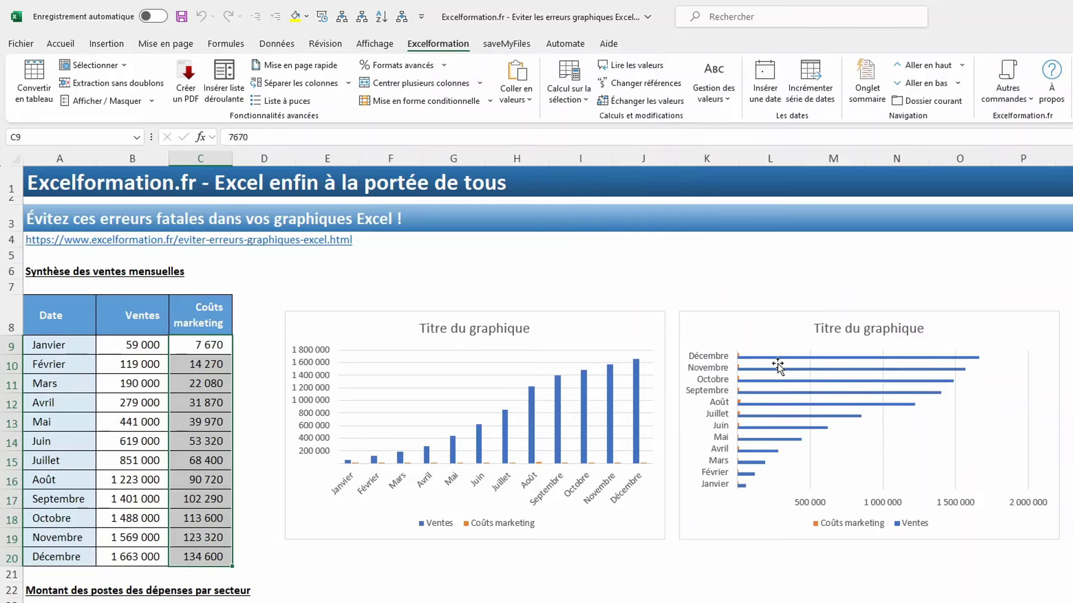
pyautogui.moveTo(51, 316)
pyautogui.mouseDown()
pyautogui.moveTo(201, 564)
pyautogui.moveTo(214, 560)
pyautogui.mouseUp()
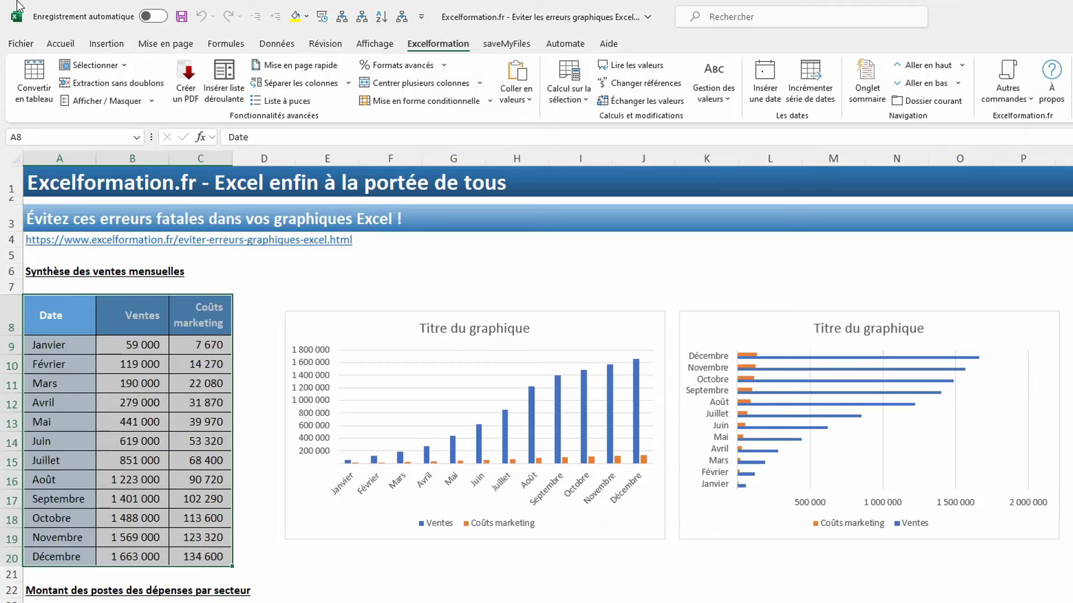
# - Insert a 2D line chart plotting cumulative Ventes and Coûts marketing by month
pyautogui.click(110, 48)
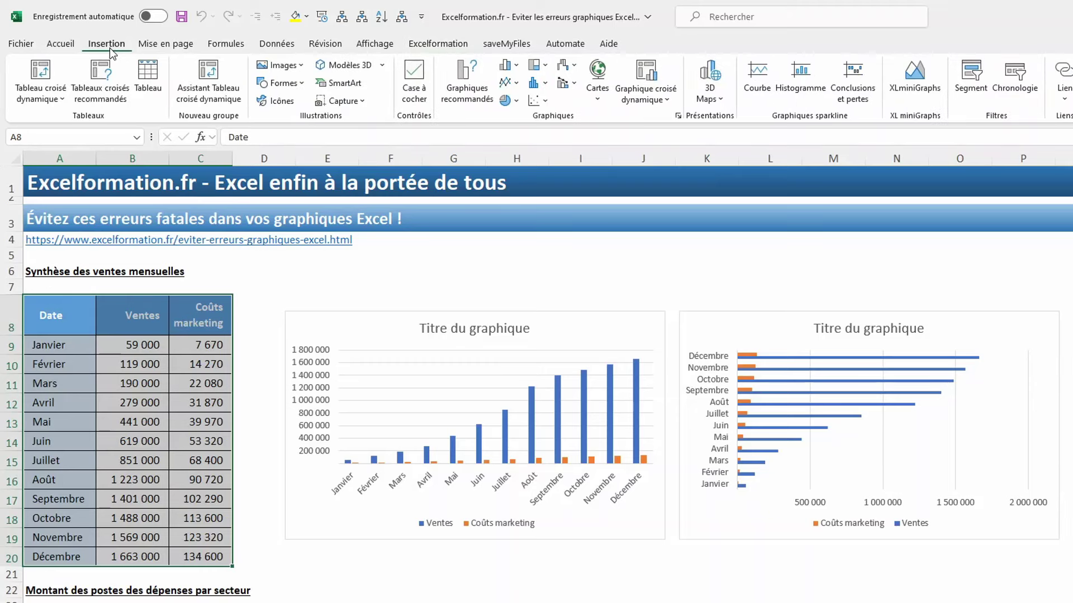
pyautogui.click(517, 84)
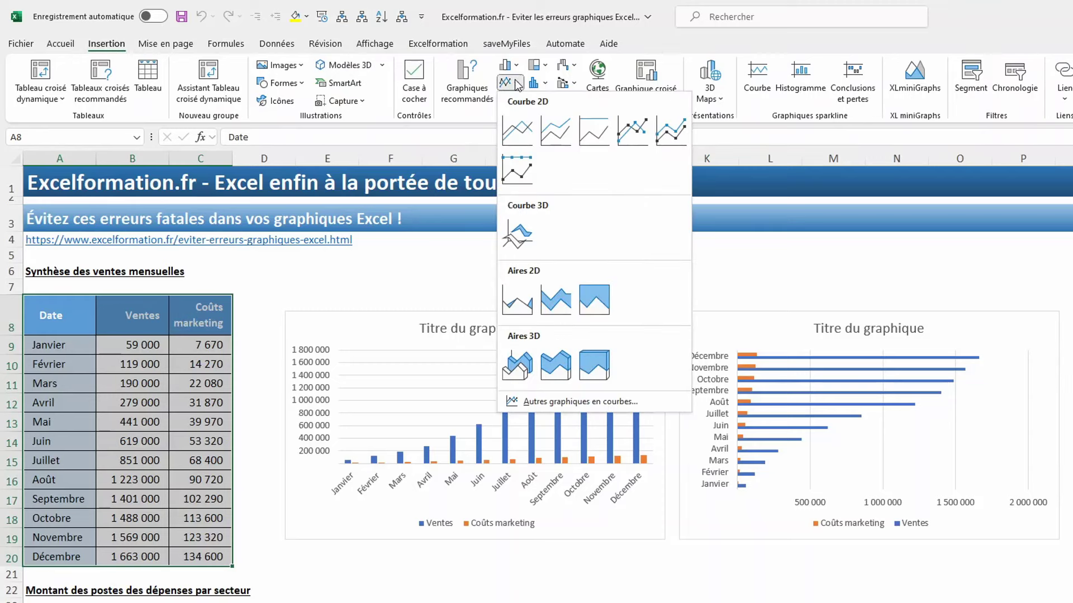
pyautogui.click(523, 139)
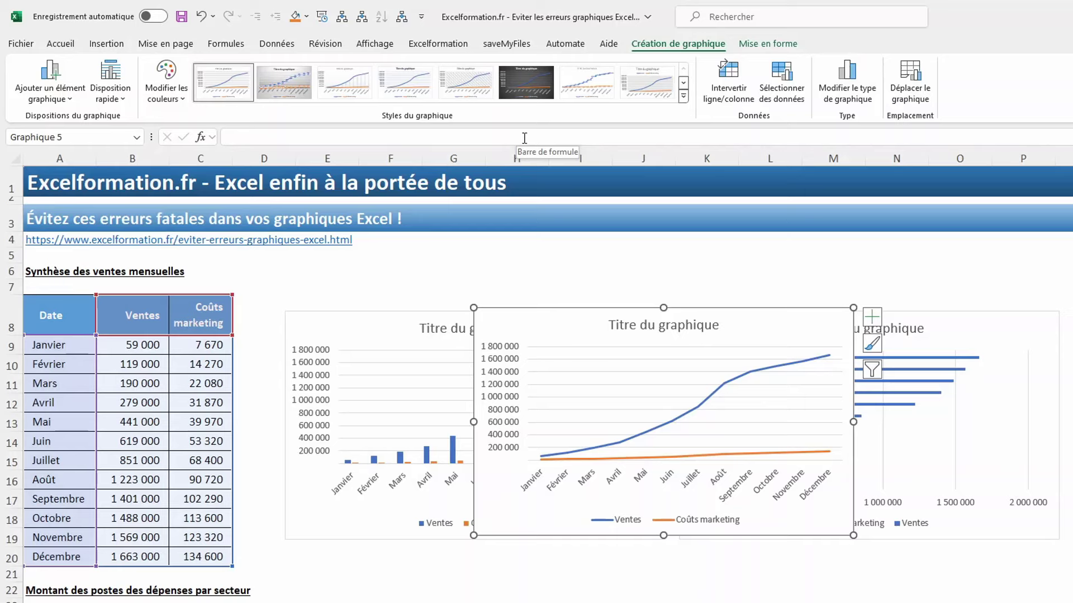
pyautogui.click(273, 569)
# - Chart the Production, Marketing and Autre costs in A24:B27 as a 2D pie titled Coût
pyautogui.scroll(-3, 273, 570)
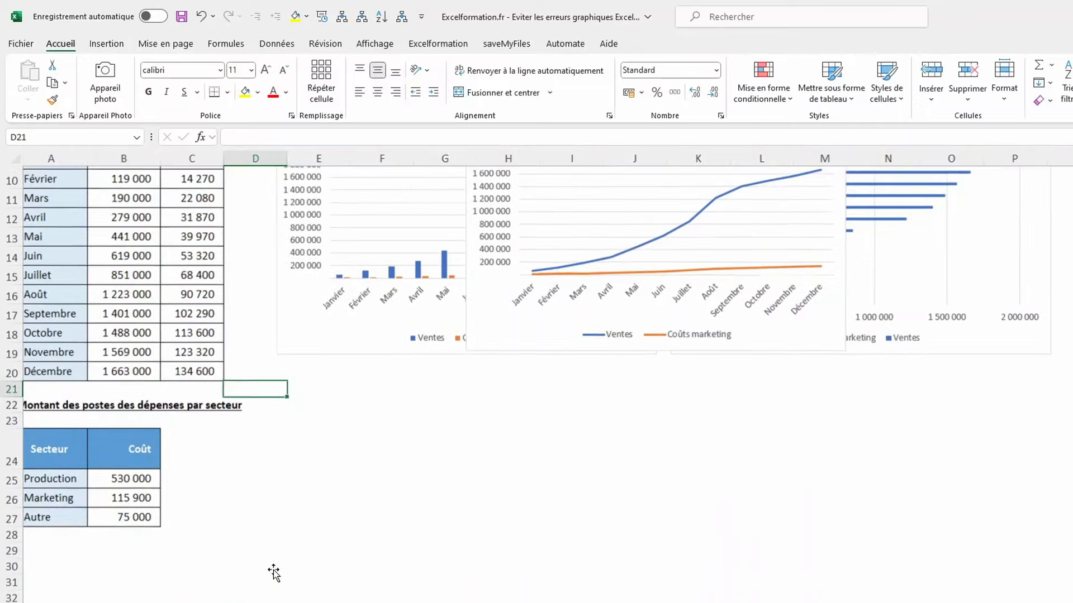
pyautogui.scroll(1, 273, 569)
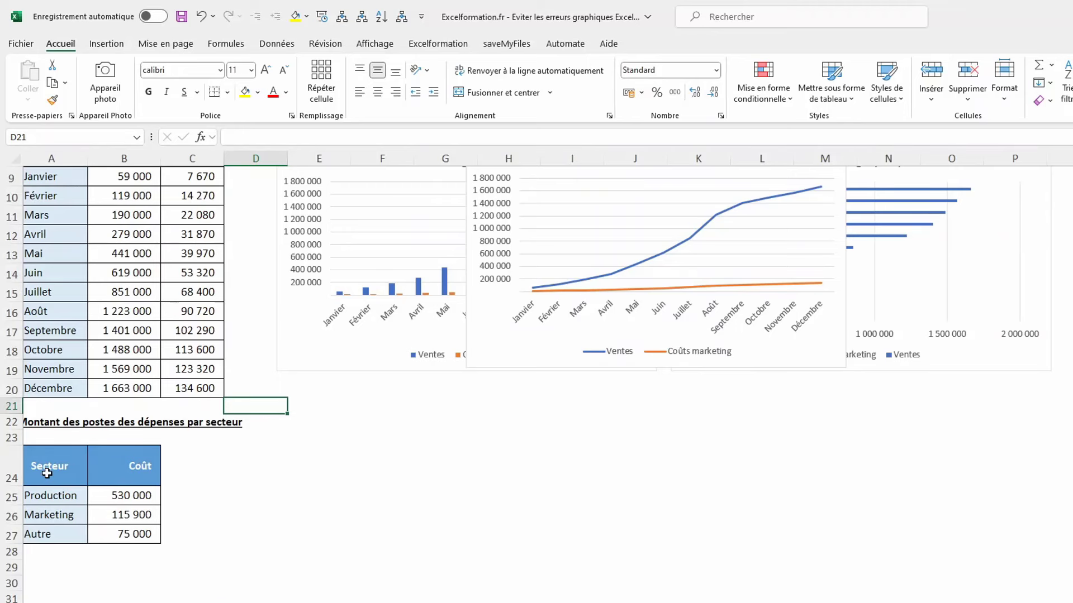
pyautogui.moveTo(47, 474); pyautogui.dragTo(145, 533)
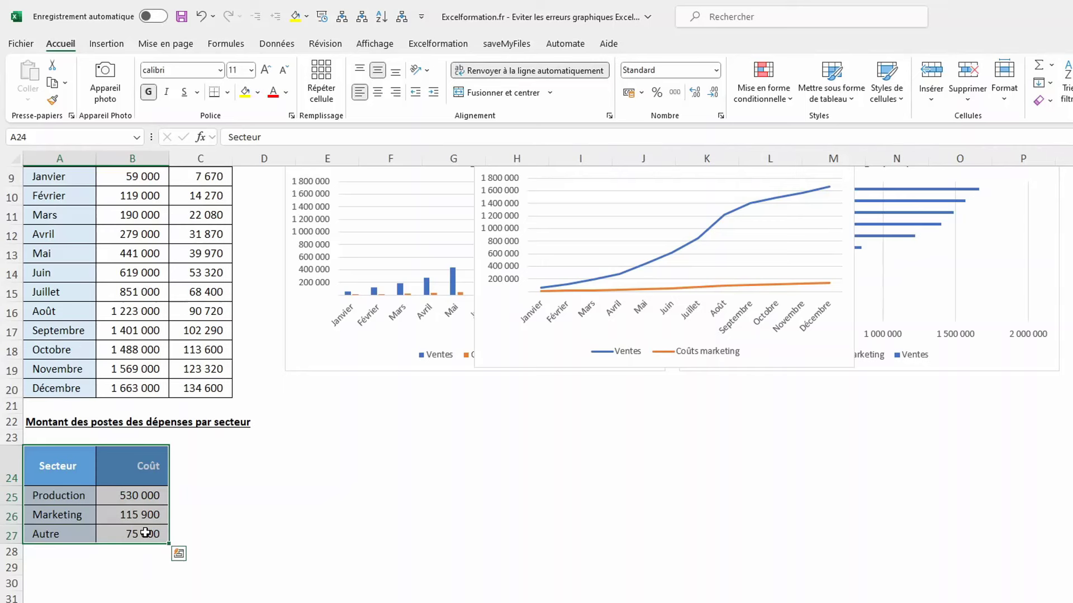
pyautogui.click(122, 47)
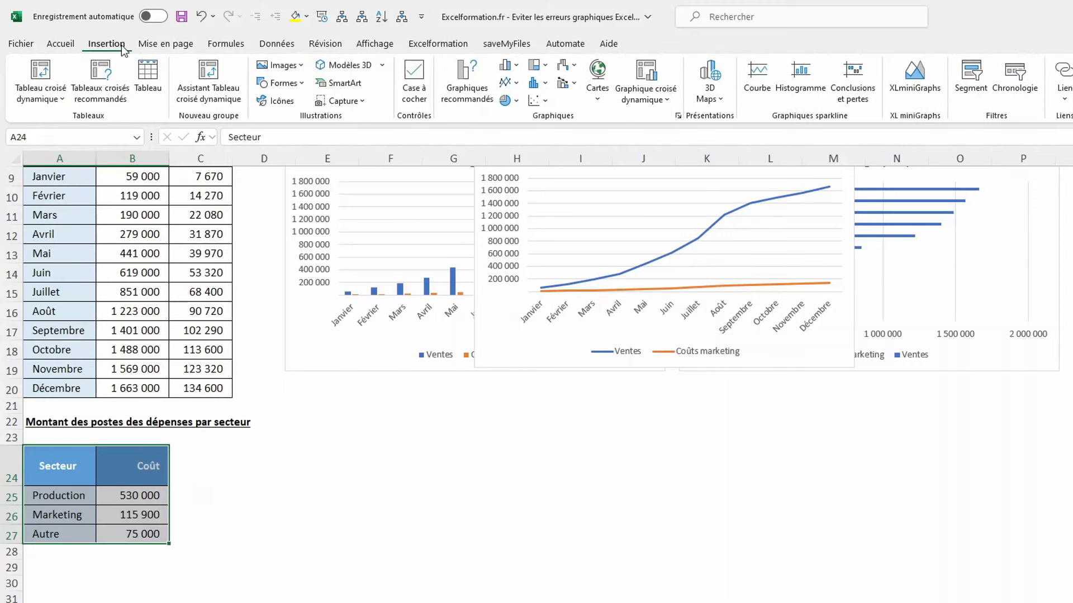
pyautogui.click(515, 101)
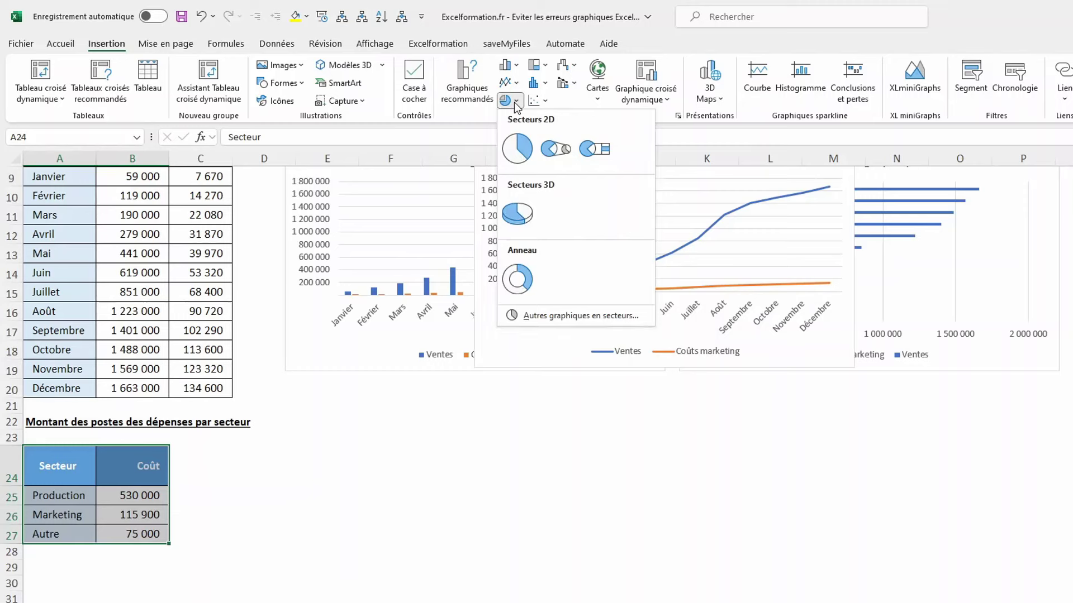
pyautogui.click(517, 148)
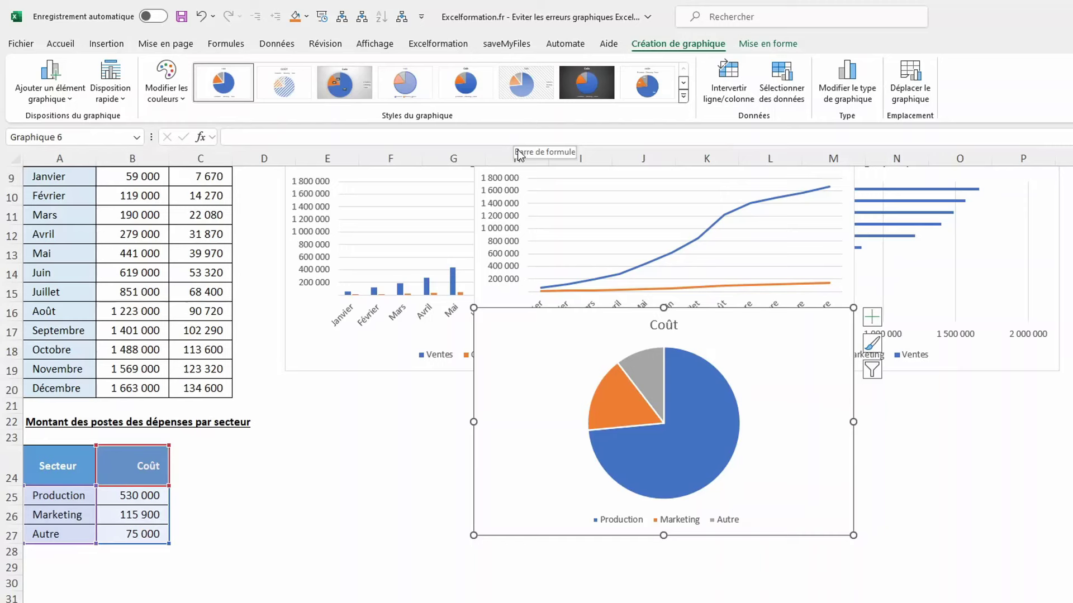
pyautogui.click(163, 309)
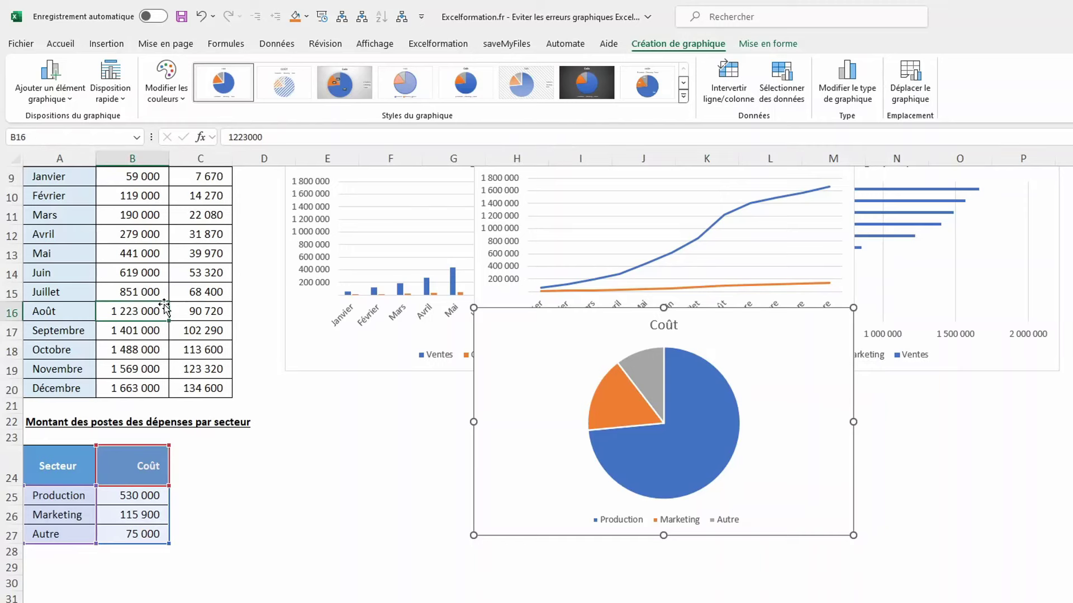
pyautogui.hotkey('ctrl', 'a')
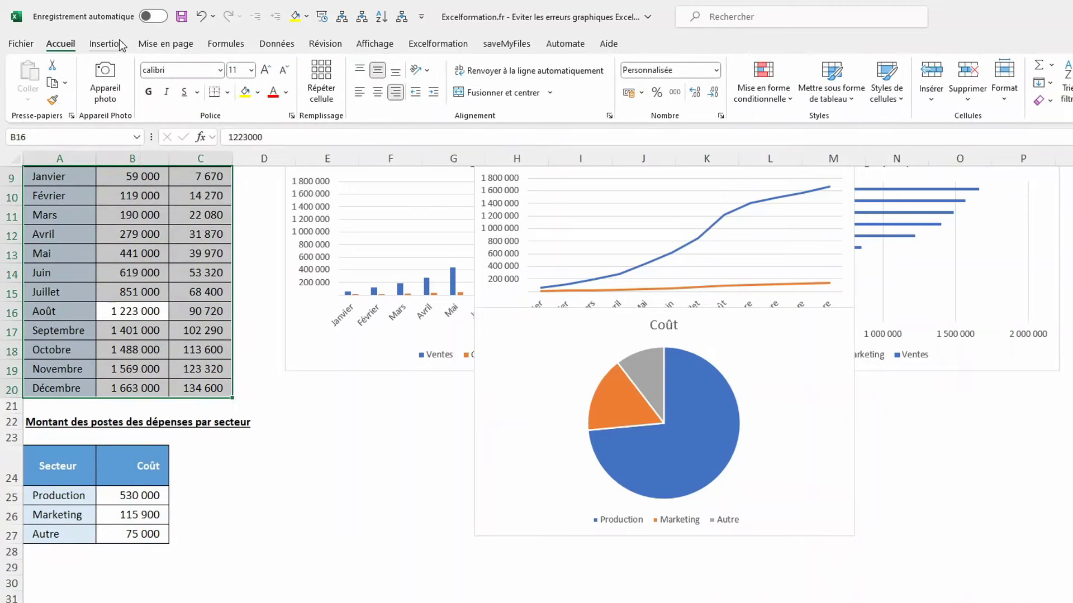
pyautogui.click(110, 45)
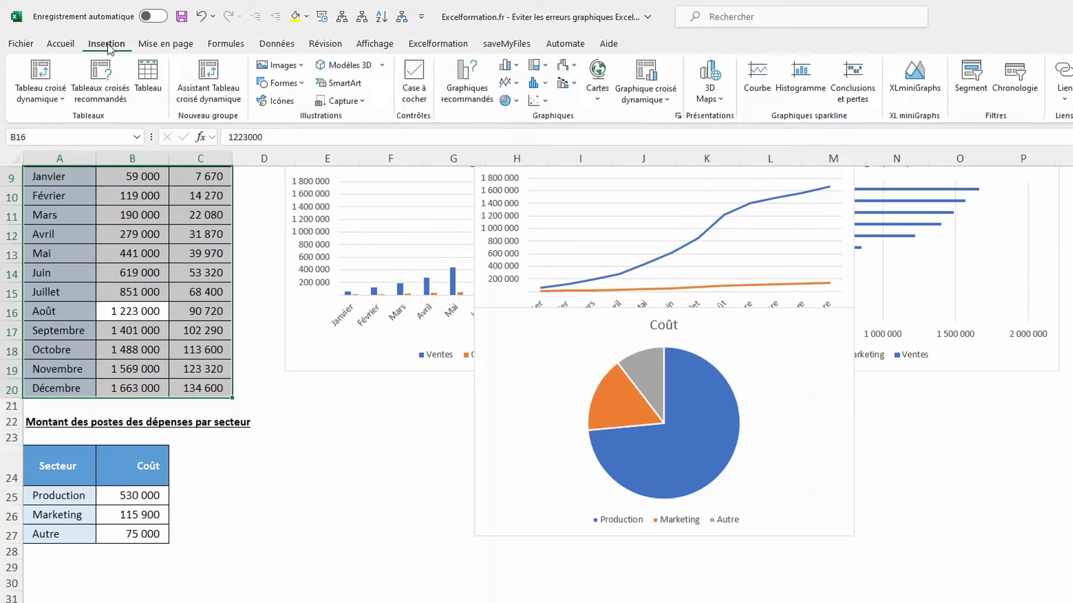
pyautogui.click(505, 82)
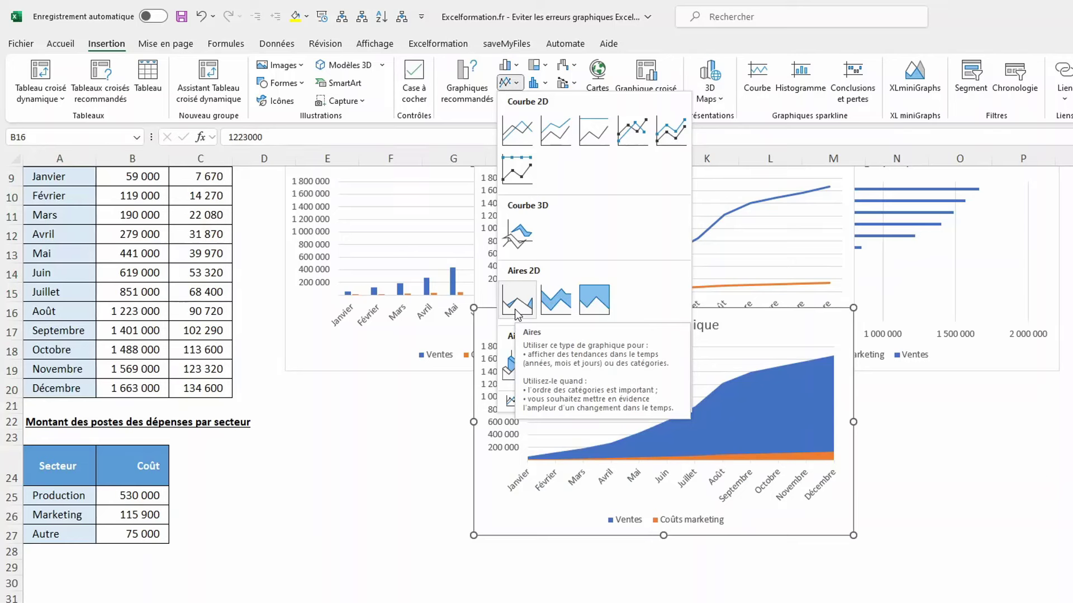
pyautogui.click(562, 82)
pyautogui.click(508, 66)
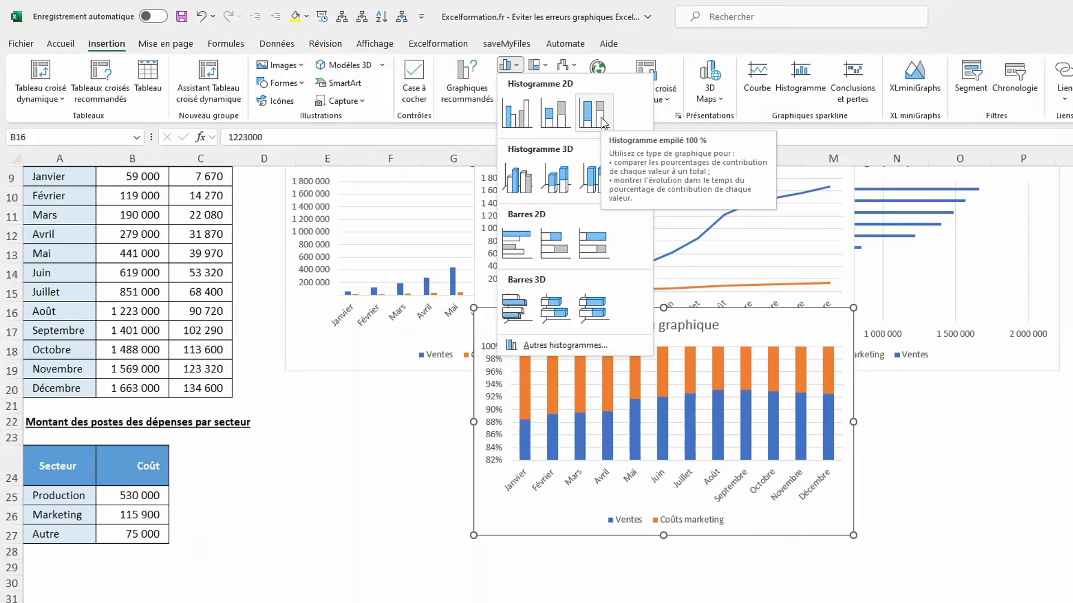
pyautogui.press('Escape')
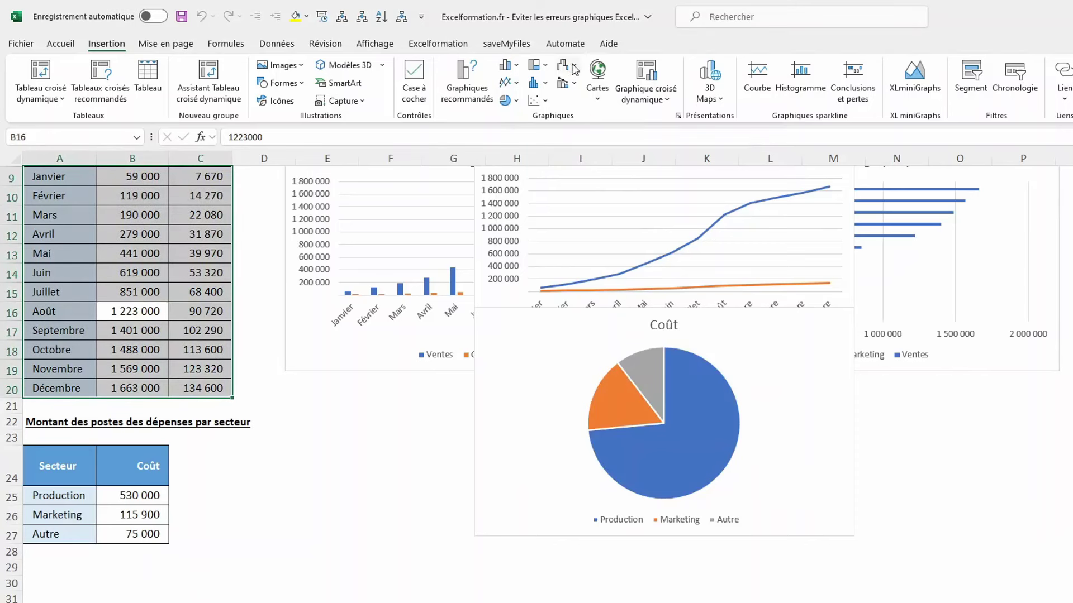
# - Insert a radar chart plotting the monthly Ventes and Coûts marketing figures
pyautogui.click(574, 68)
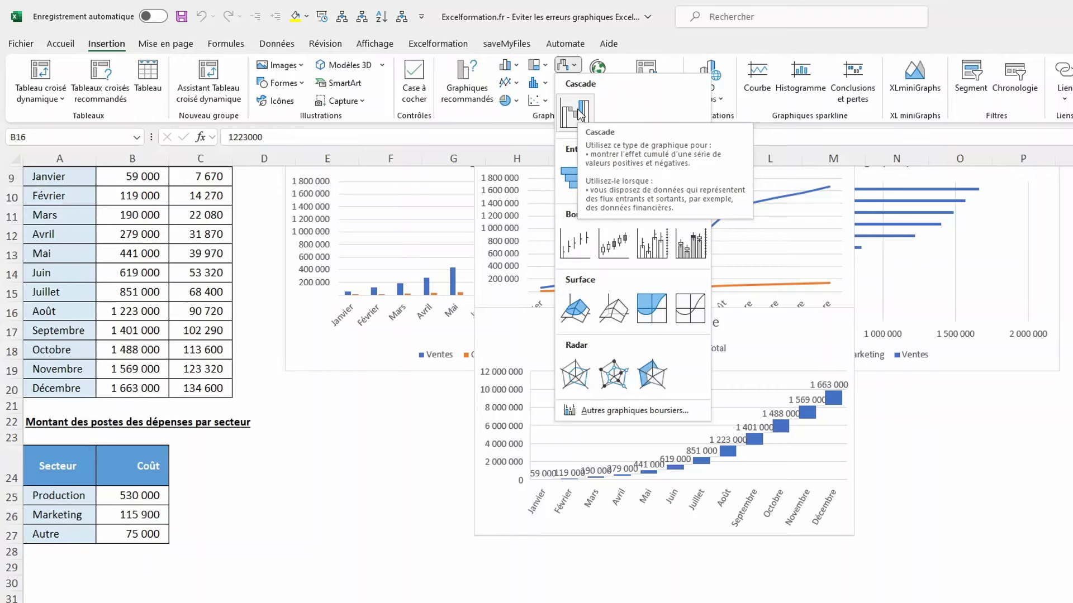
pyautogui.click(587, 371)
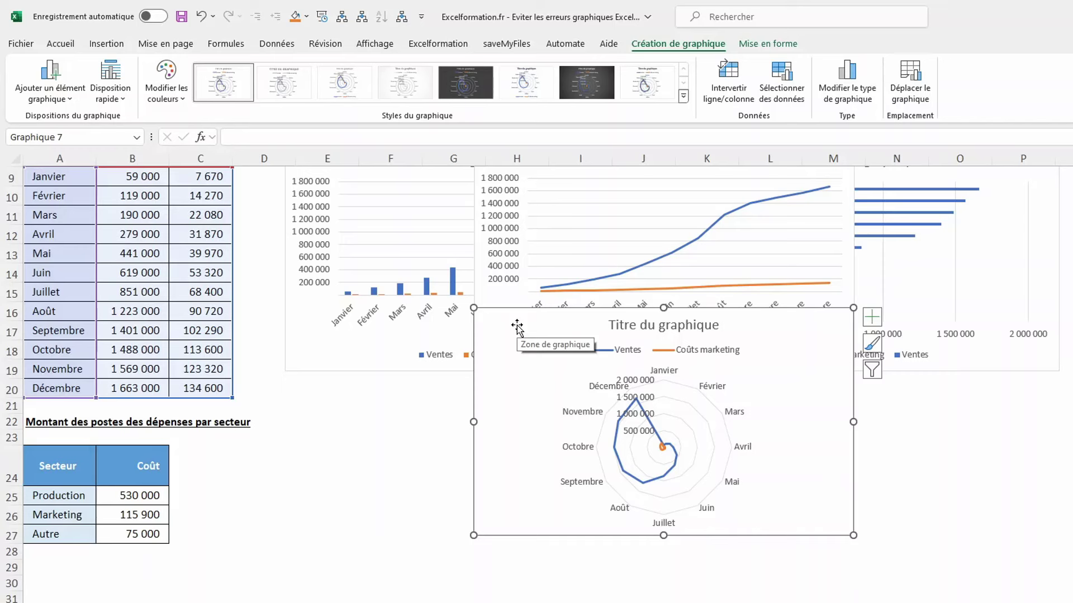
# - Drag the cumulative Ventes and Coûts marketing line chart up toward row 3 beside the table
pyautogui.click(473, 274)
pyautogui.scroll(1, 472, 271)
pyautogui.scroll(2, 472, 272)
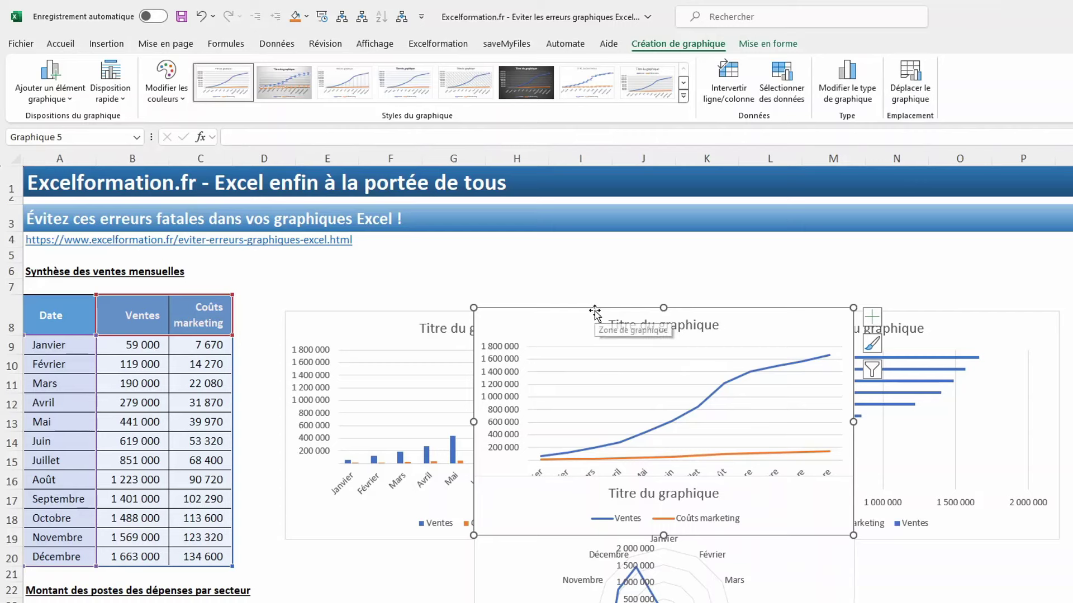
pyautogui.moveTo(592, 308); pyautogui.dragTo(523, 216)
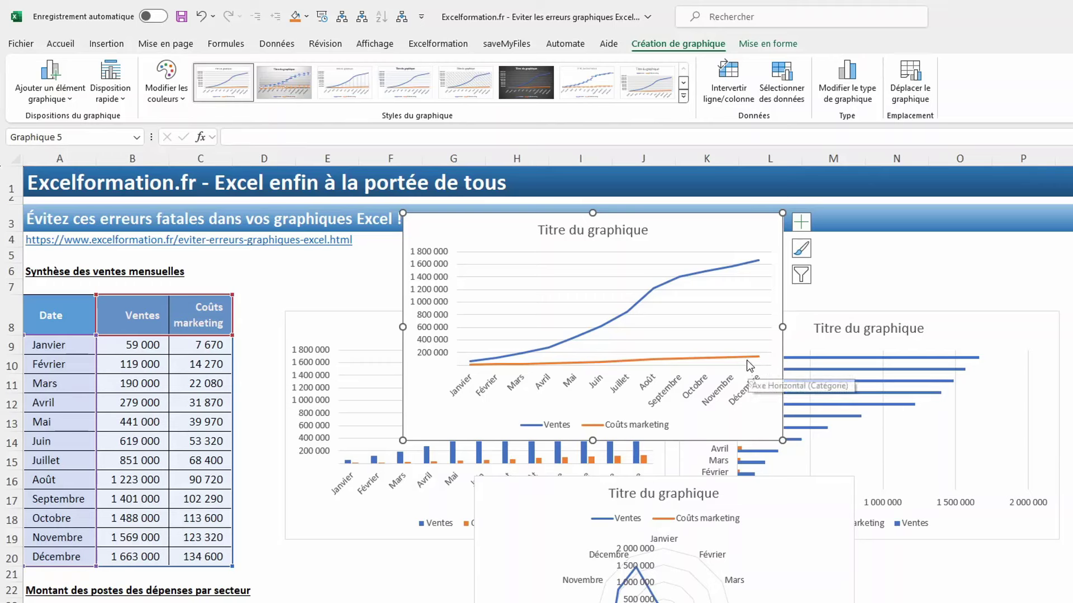
# - Put the orange Coûts marketing series on a secondary axis running 0 to 160 000
pyautogui.click(747, 358)
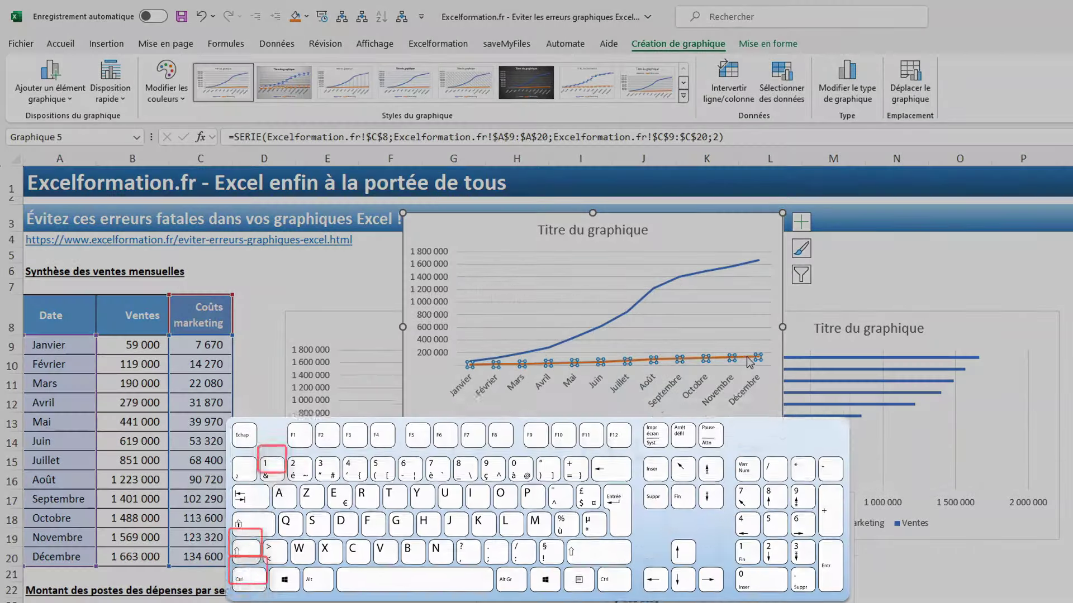
pyautogui.hotkey('ctrl', 'shift', '1')
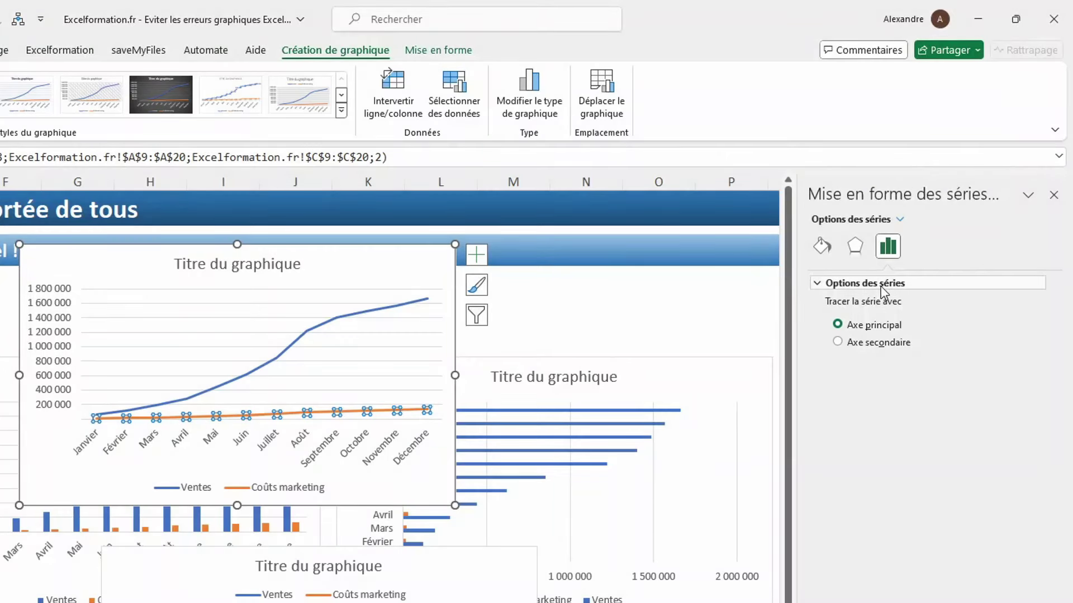
pyautogui.click(837, 341)
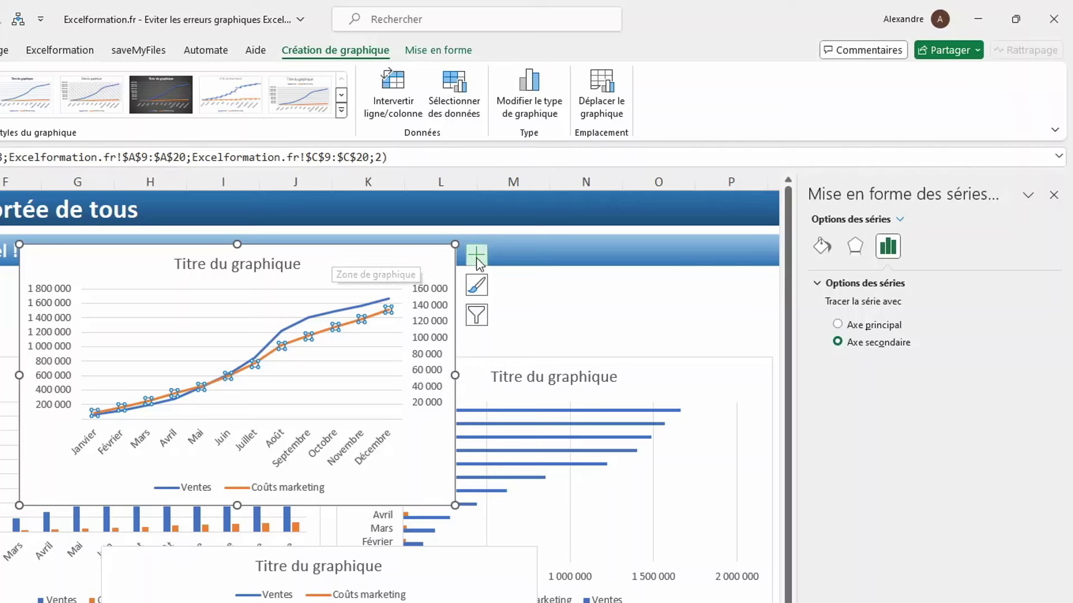
# - Turn on axis titles and name the secondary axis 'Coûts marketing'
pyautogui.click(477, 260)
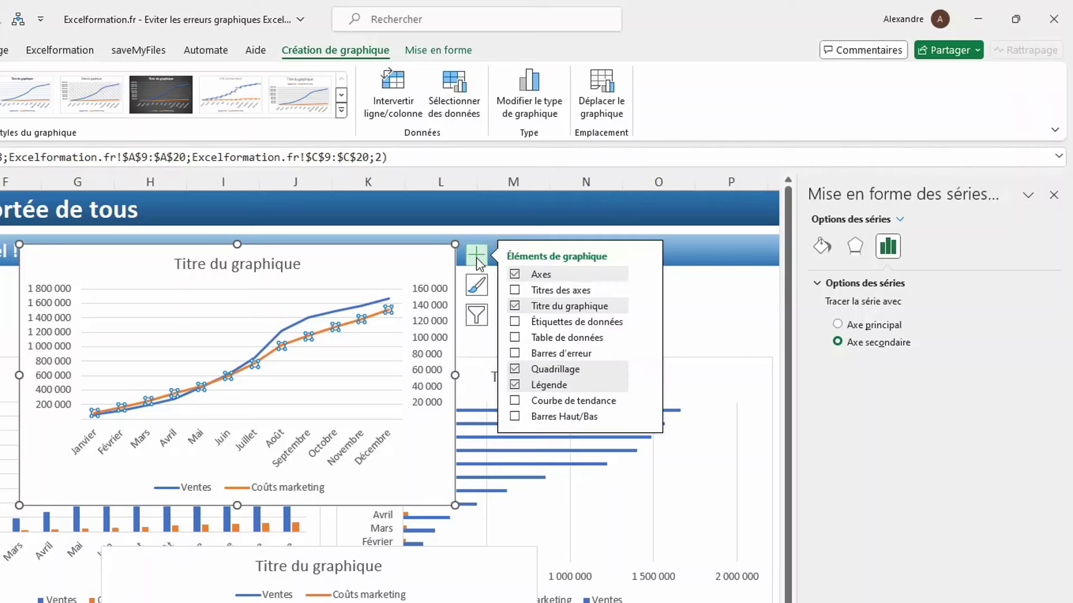
pyautogui.click(514, 290)
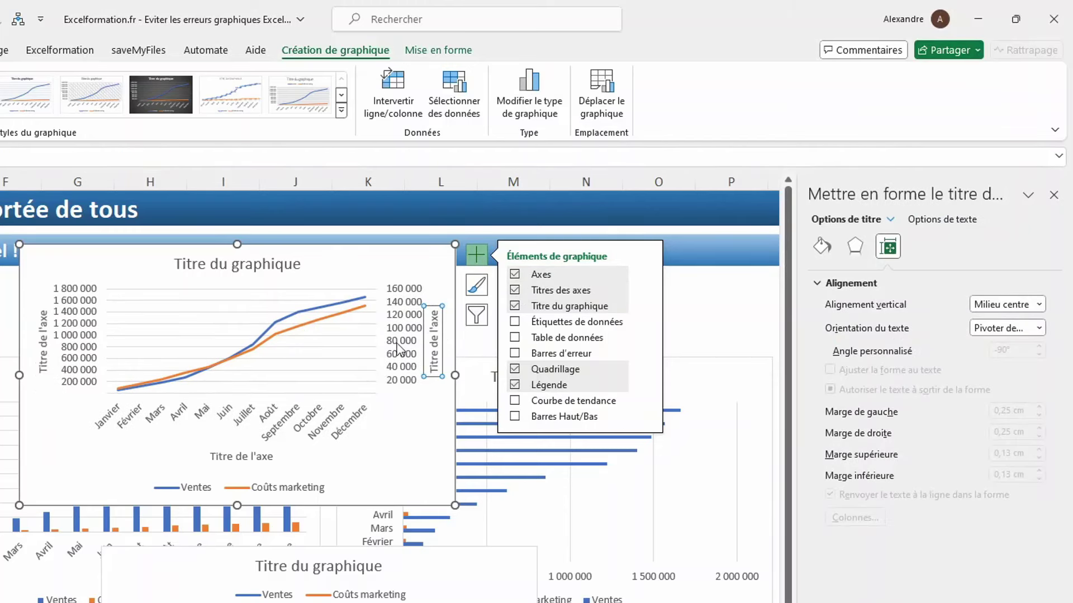
pyautogui.moveTo(434, 370); pyautogui.dragTo(439, 375)
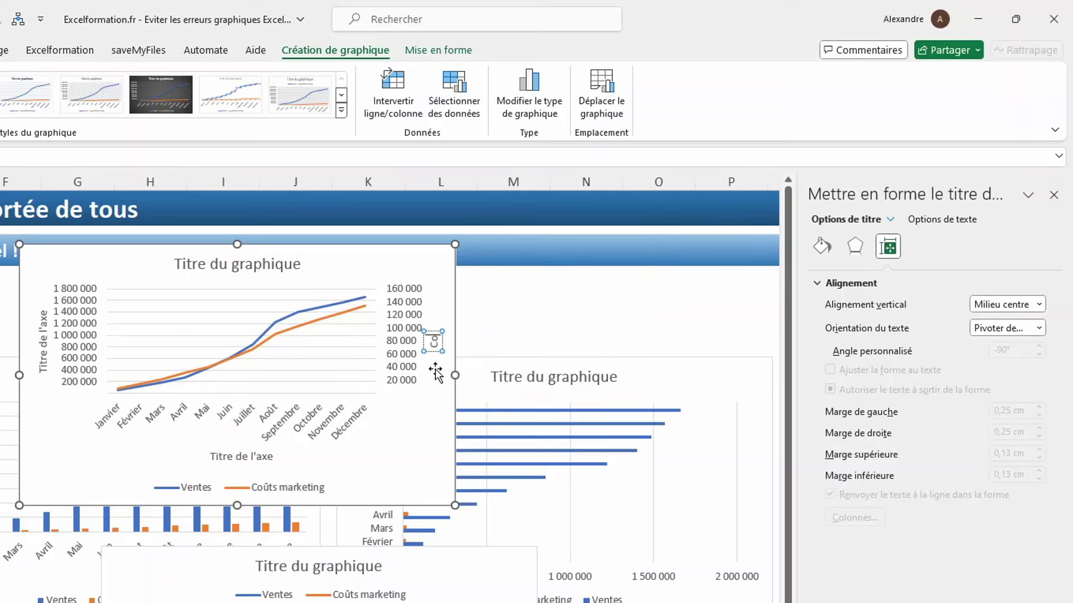
pyautogui.write('Coûts market')
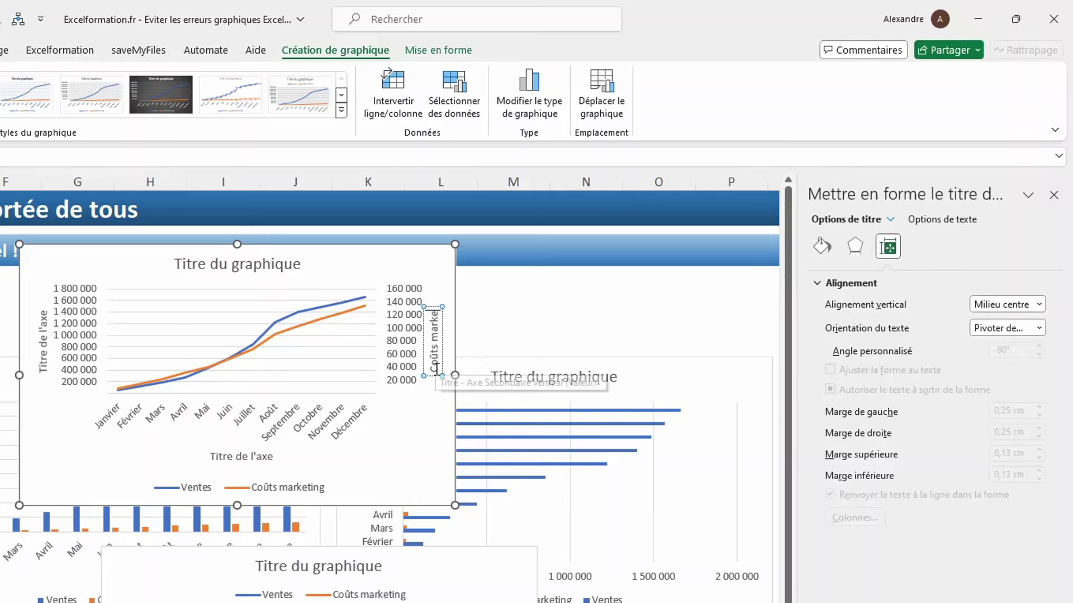
pyautogui.write('ing')
# - Rename the primary vertical axis title to 'Montant des ventes'
pyautogui.click(42, 364)
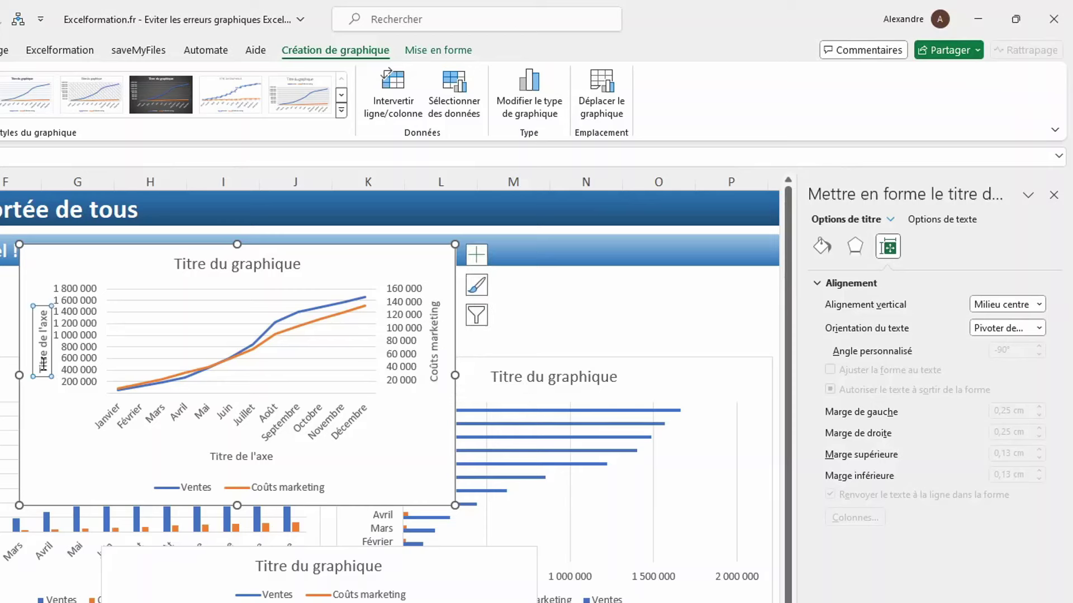
pyautogui.moveTo(42, 364); pyautogui.dragTo(45, 370)
pyautogui.write('Montant des ventes')
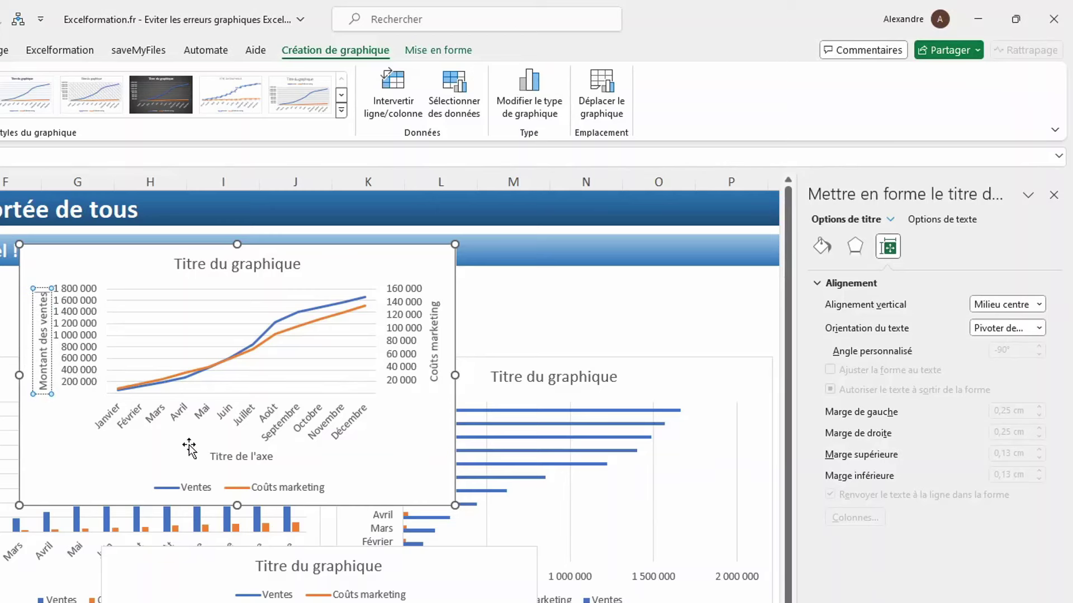
pyautogui.click(222, 458)
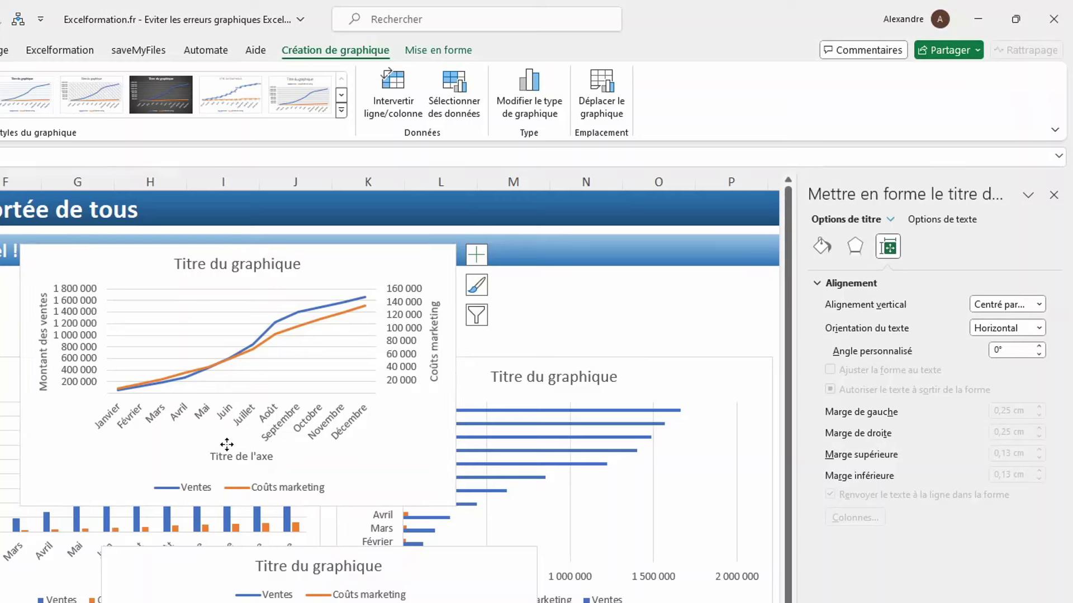
# - Delete the line chart's horizontal axis title
pyautogui.press('Delete')
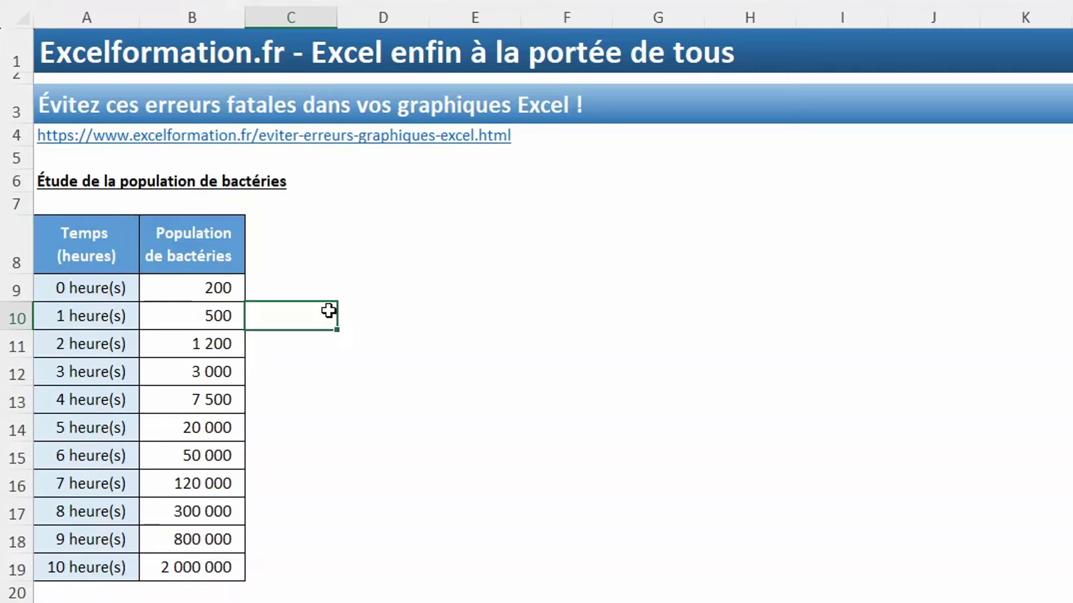
# - Insert a basic 2D line chart of the whole bacteria population table
pyautogui.click(169, 230)
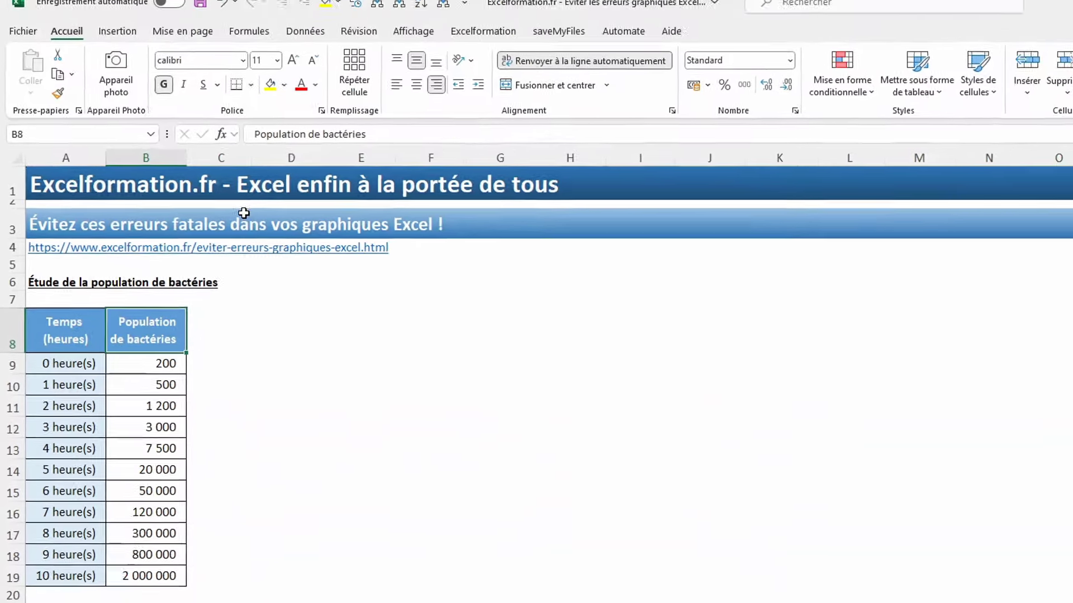
pyautogui.hotkey('ctrl', 'a')
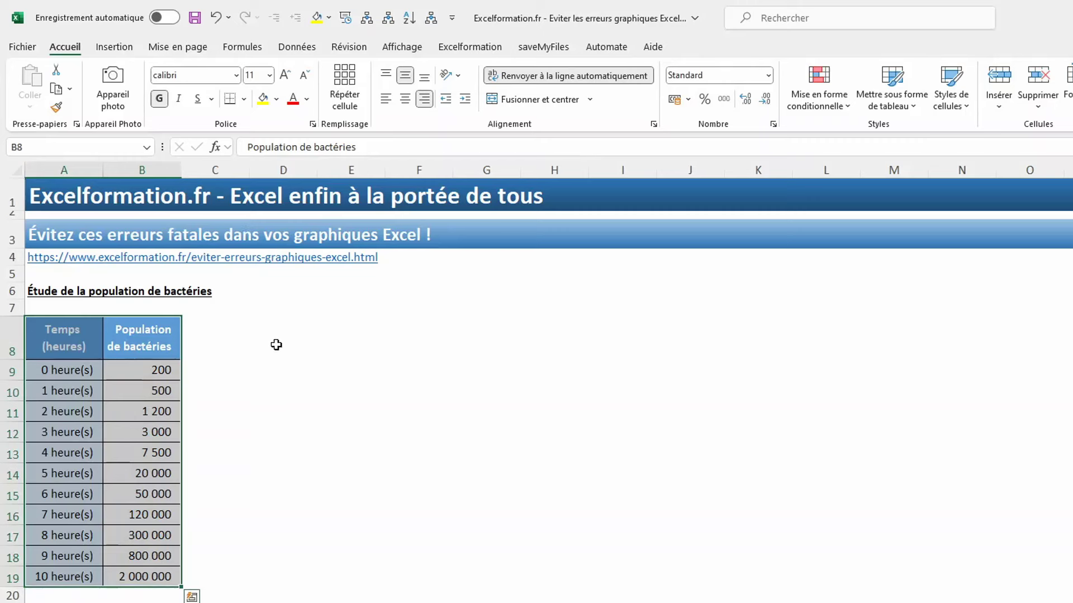
pyautogui.click(117, 47)
pyautogui.click(543, 88)
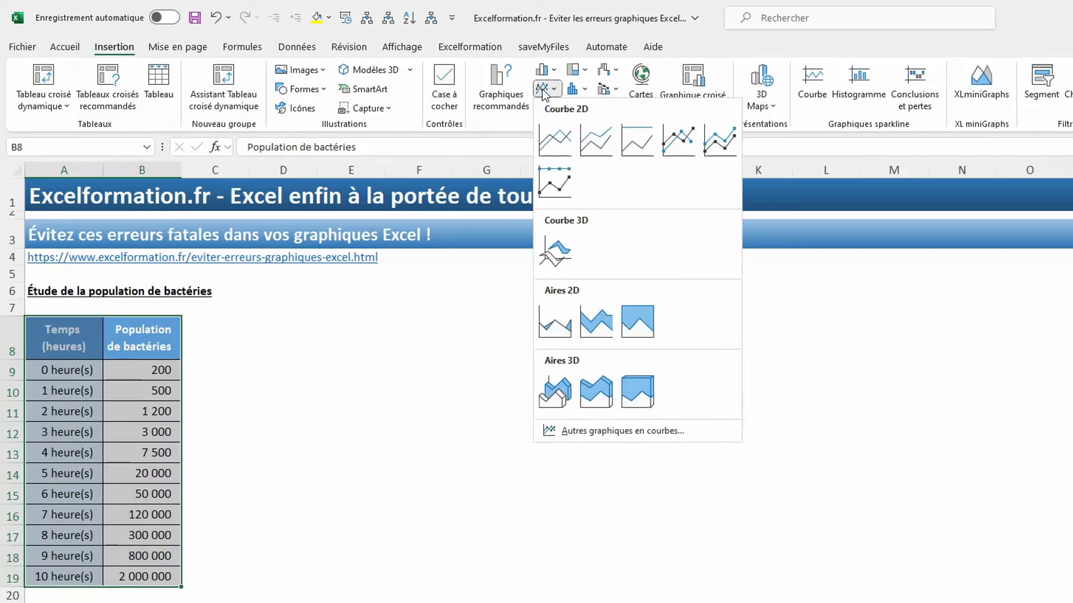
pyautogui.click(553, 140)
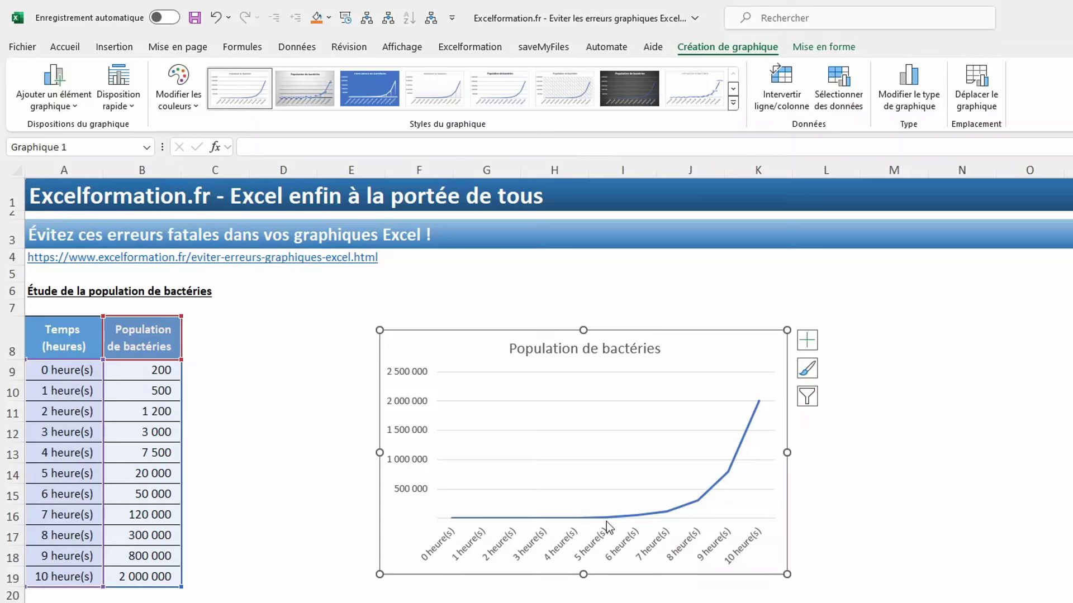
pyautogui.moveTo(606, 517)
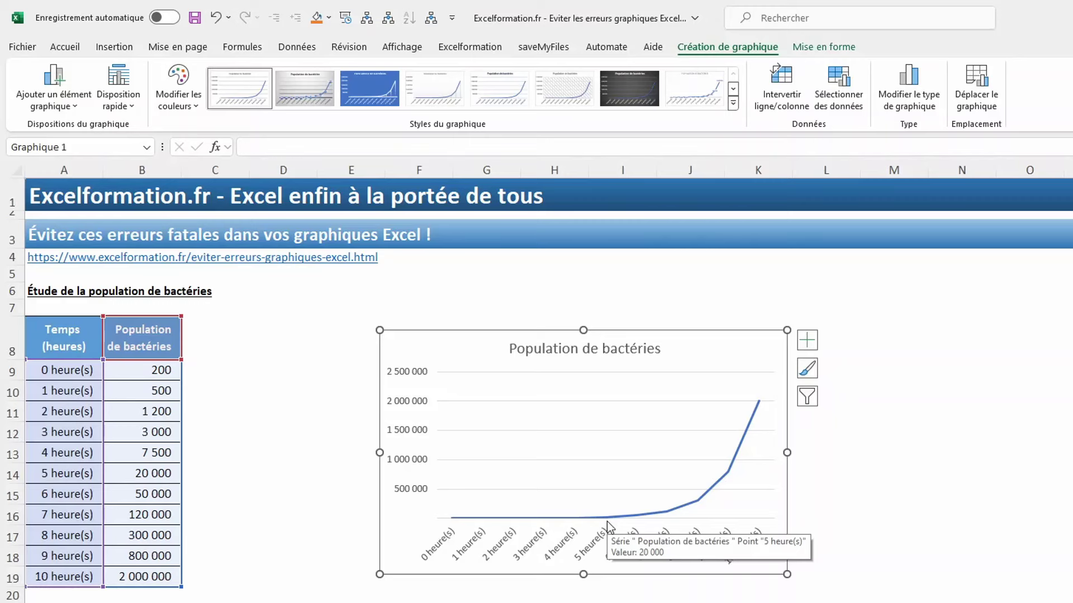
# - Switch the bacteria chart's vertical axis to a logarithmic scale
pyautogui.click(60, 369)
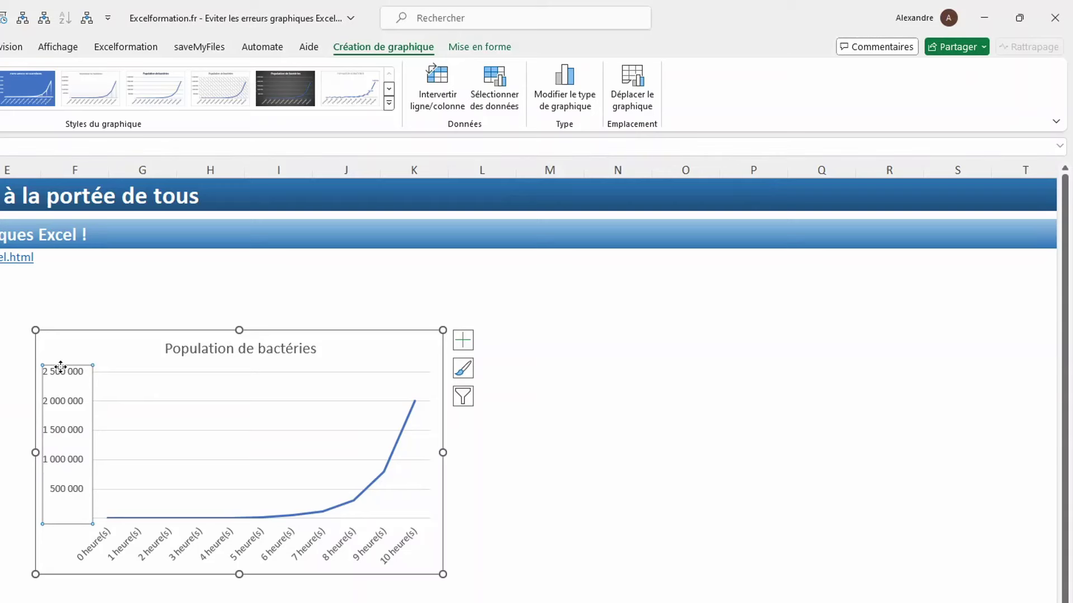
pyautogui.doubleClick(60, 367)
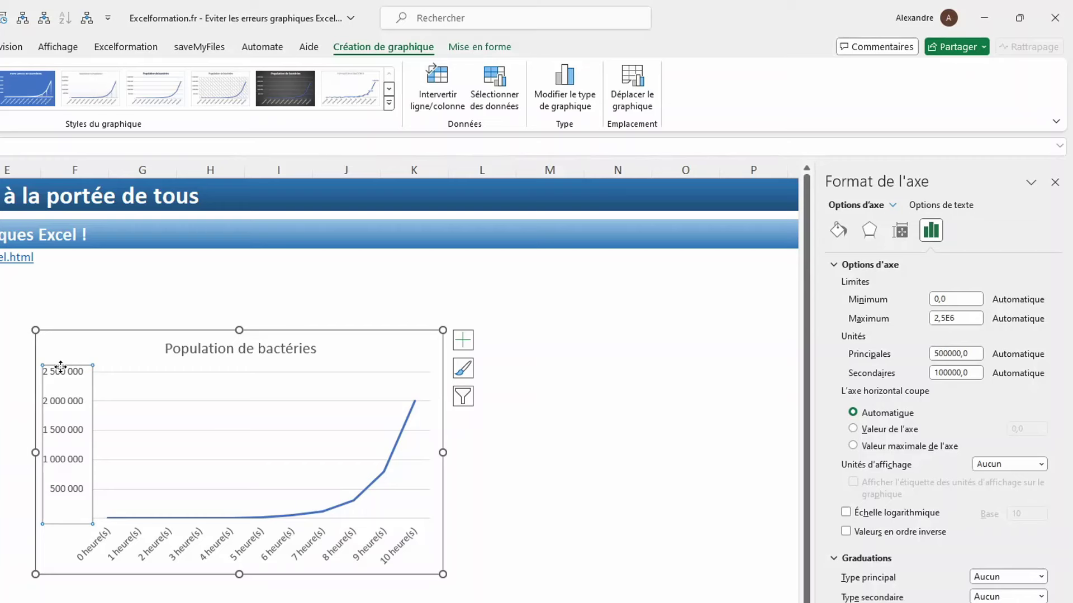
pyautogui.click(848, 514)
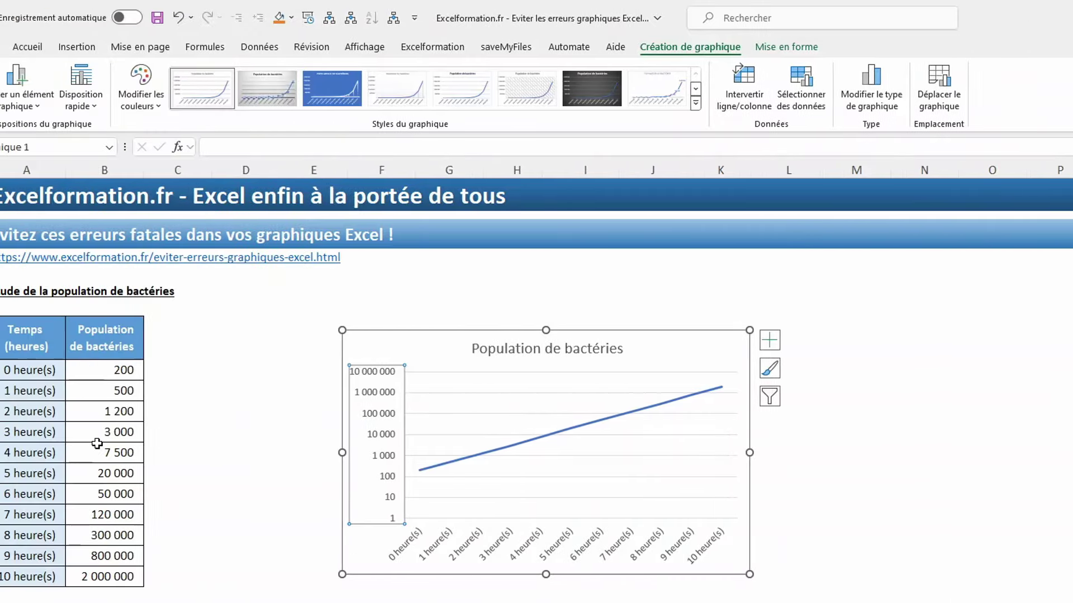
# - Change the 3-hour population in B12 from 3 000 to 200
pyautogui.click(137, 436)
pyautogui.write('200')
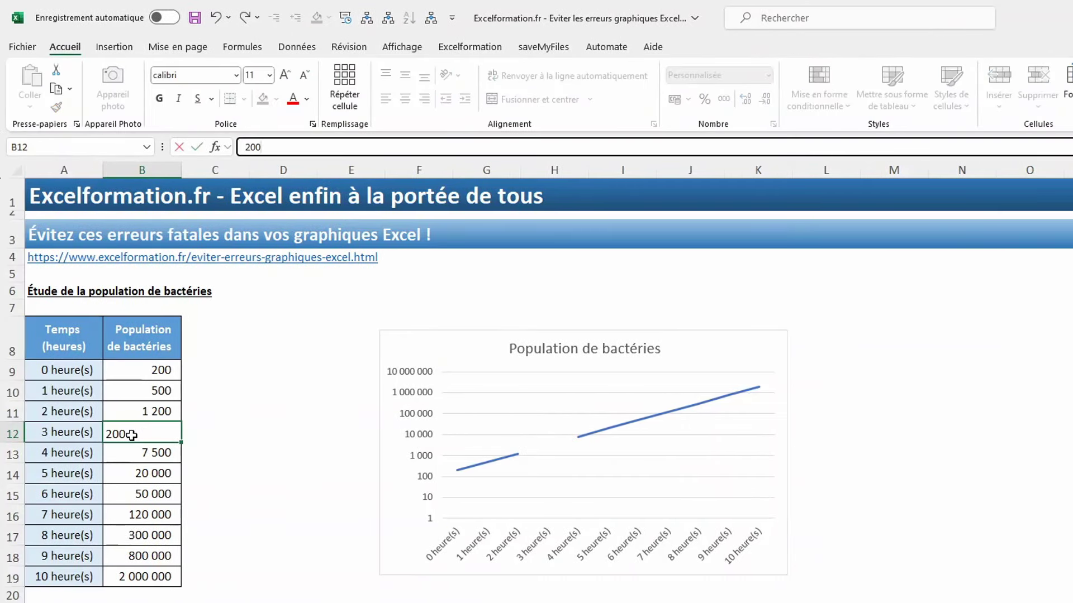
pyautogui.press('Return')
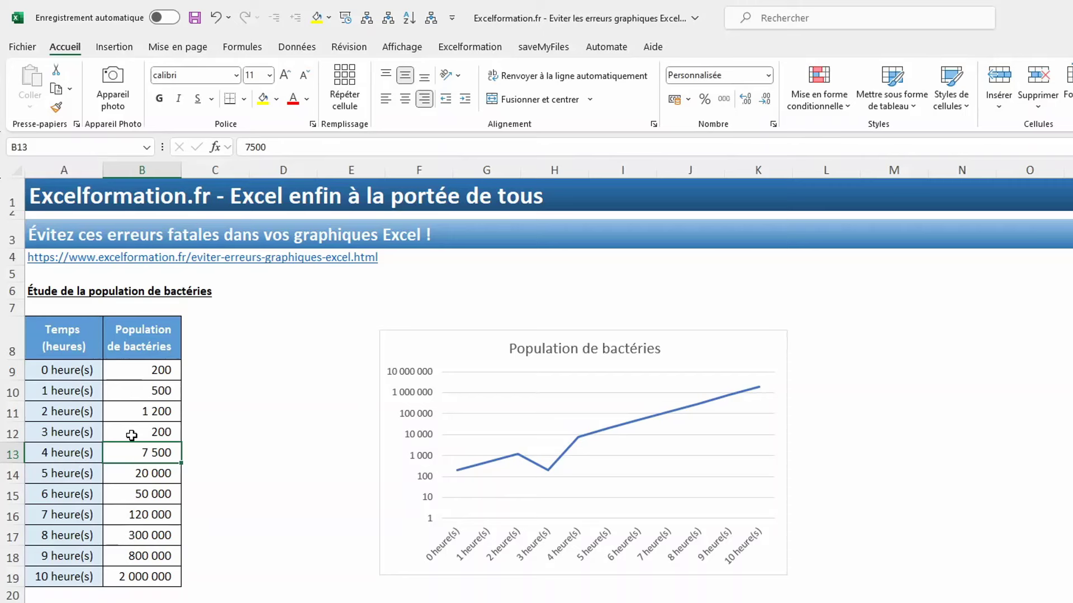